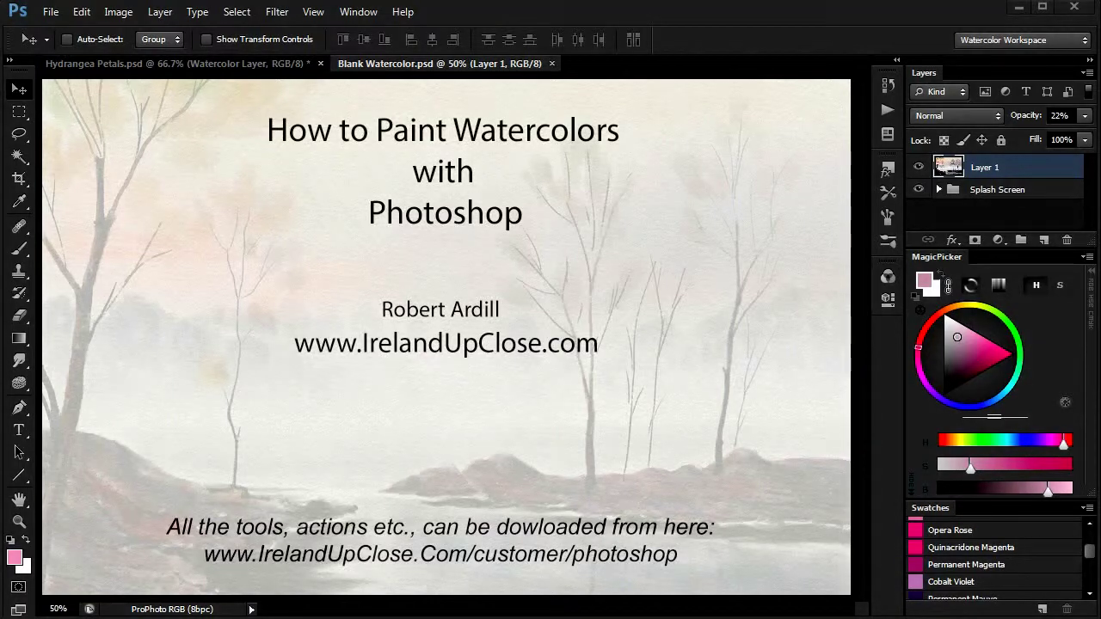
# - In Hydrangea Petals, brush a faint pink wash over the top petal using Wash Clean Edge No Variation
pyautogui.hotkey('ctrl', 'Tab')
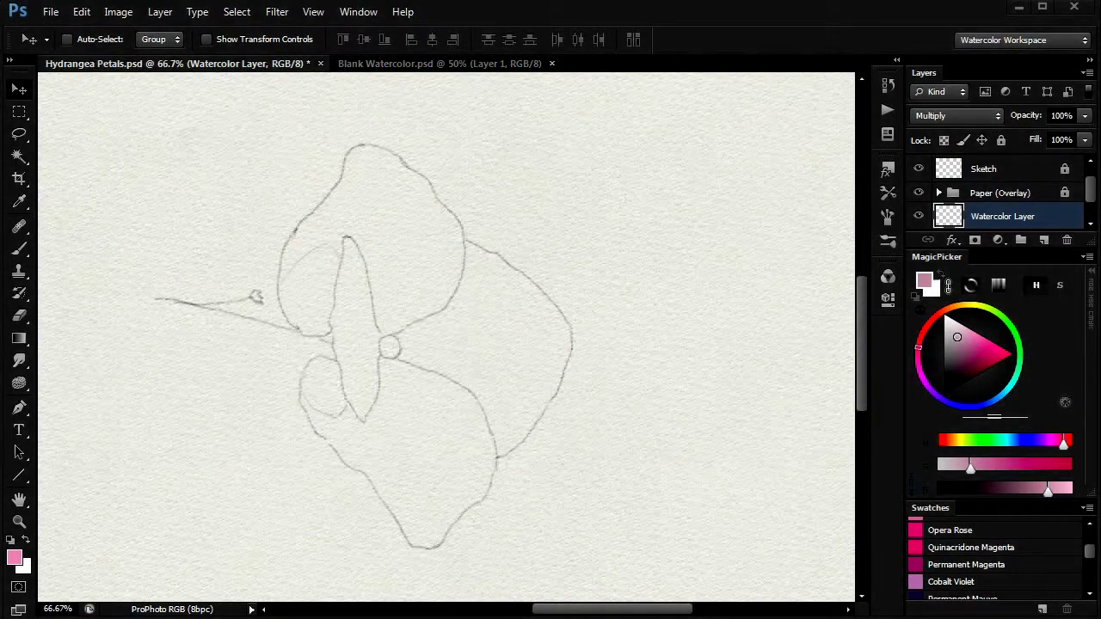
pyautogui.click(29, 39)
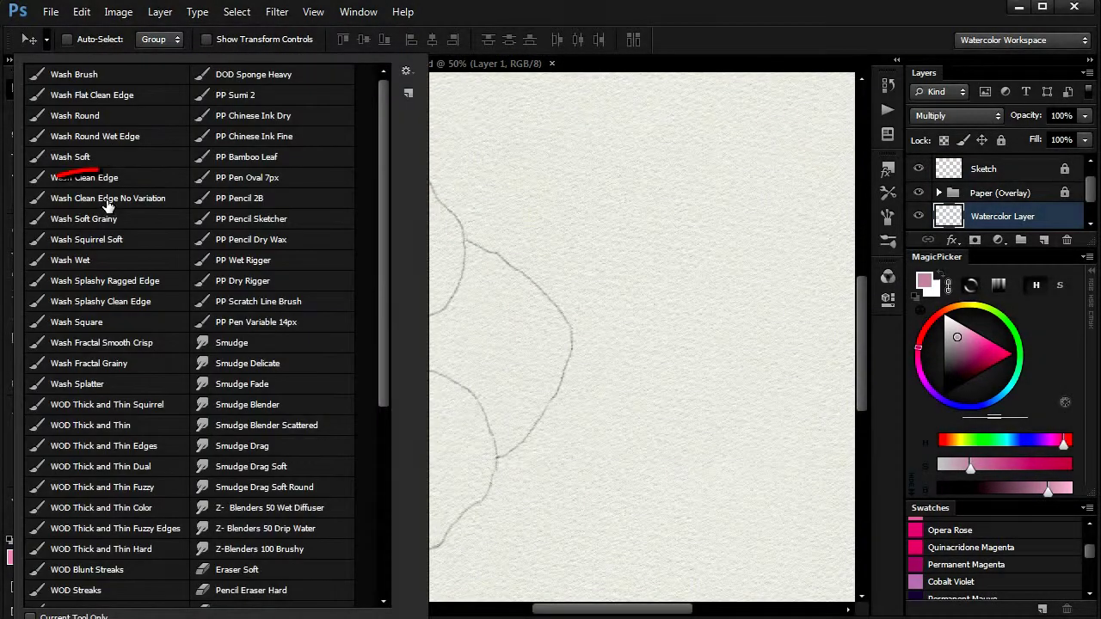
pyautogui.click(108, 203)
pyautogui.press('Return')
pyautogui.moveTo(314, 318)
pyautogui.mouseDown()
pyautogui.moveTo(297, 307)
pyautogui.moveTo(296, 251)
pyautogui.moveTo(366, 159)
pyautogui.moveTo(327, 246)
pyautogui.moveTo(320, 305)
pyautogui.moveTo(340, 210)
pyautogui.moveTo(383, 261)
pyautogui.moveTo(392, 328)
pyautogui.moveTo(449, 273)
pyautogui.moveTo(447, 234)
pyautogui.moveTo(378, 159)
pyautogui.moveTo(413, 252)
pyautogui.moveTo(409, 275)
pyautogui.moveTo(383, 290)
pyautogui.mouseUp()
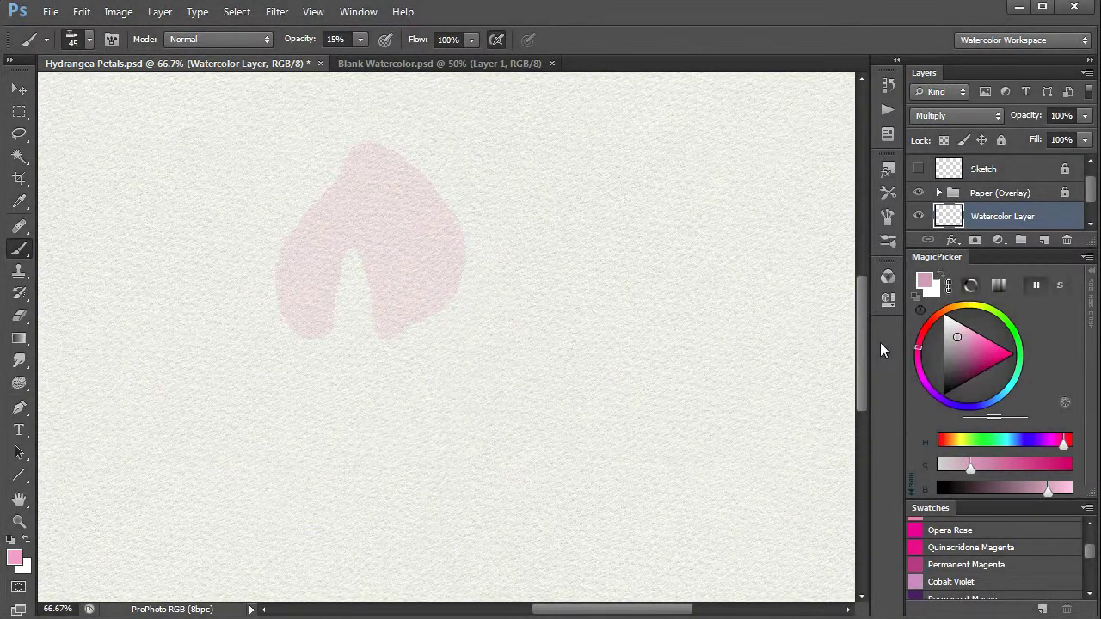
# - Run the Make Edges action and raise the new Edges layer to 100% opacity
pyautogui.click(888, 109)
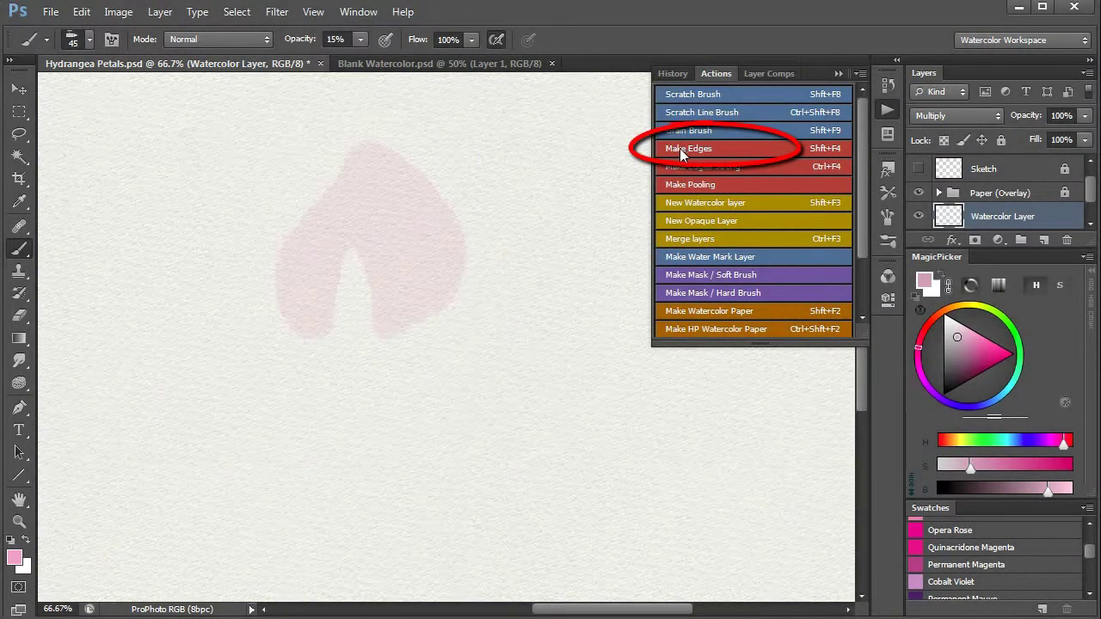
pyautogui.click(684, 147)
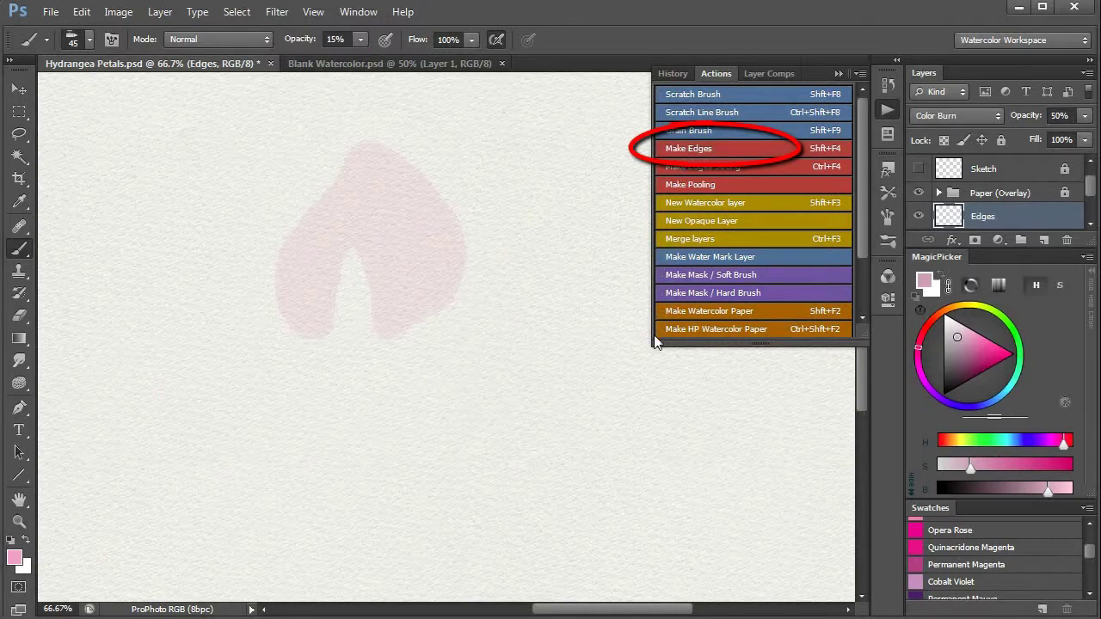
pyautogui.click(841, 76)
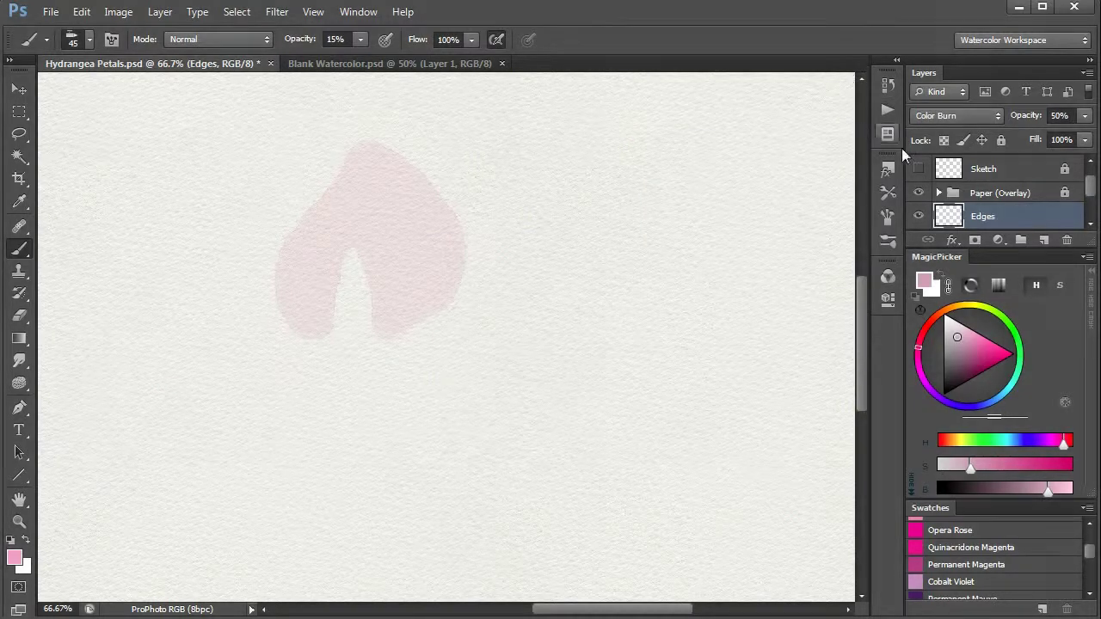
pyautogui.click(1045, 115)
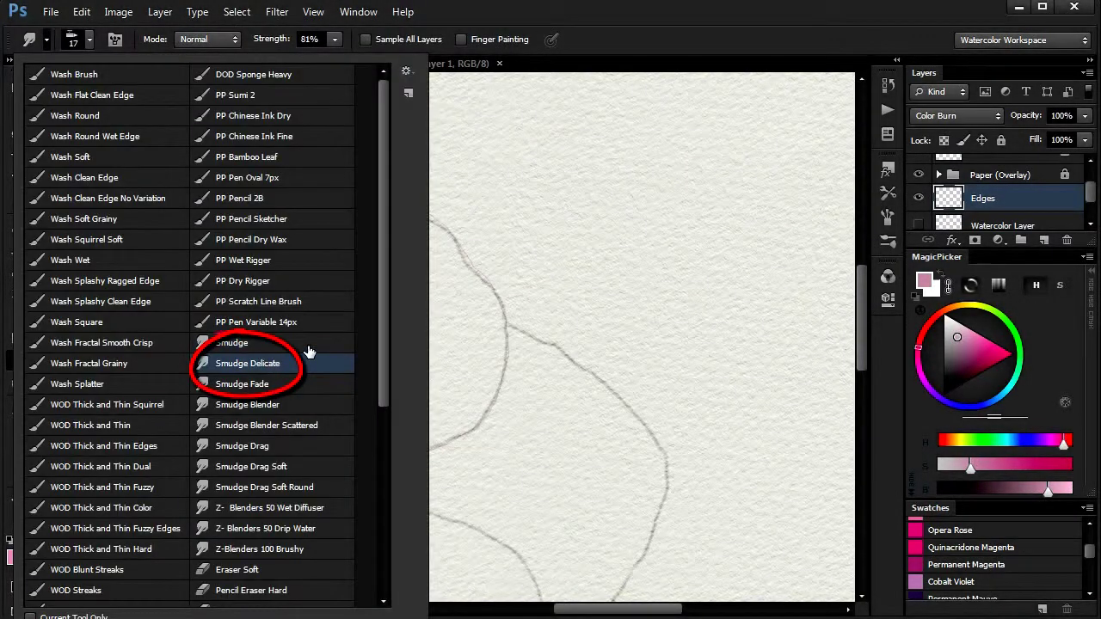
# - Select the Smudge Delicate tool preset
pyautogui.doubleClick(308, 351)
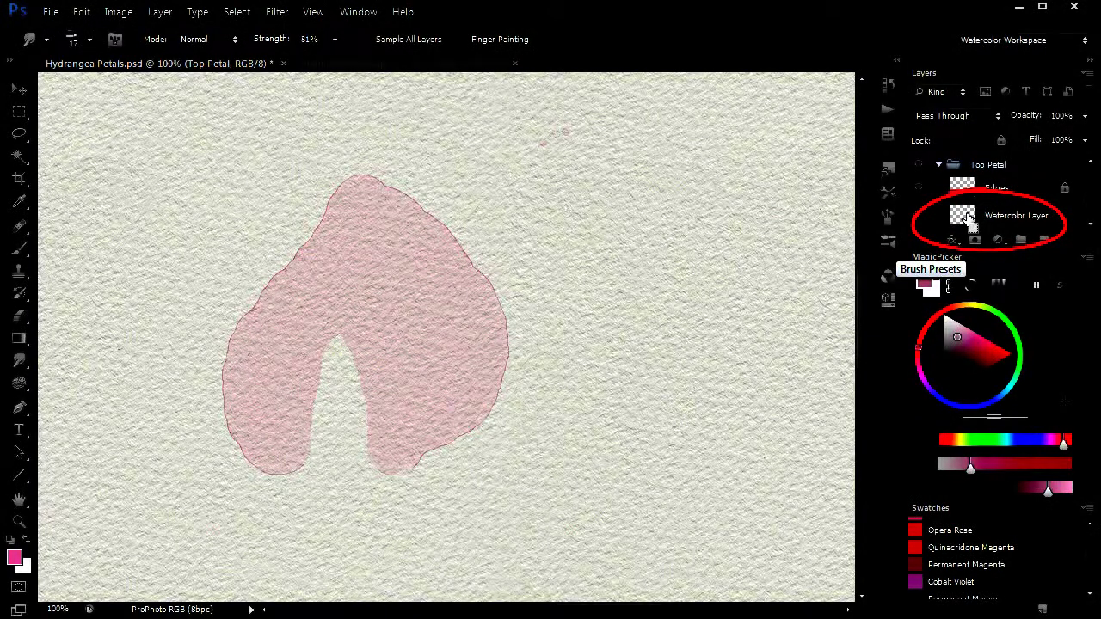
# - Load the petal wash on Watercolor Layer as a selection
pyautogui.keyDown('ctrl'); pyautogui.click(964, 218); pyautogui.keyUp('ctrl')
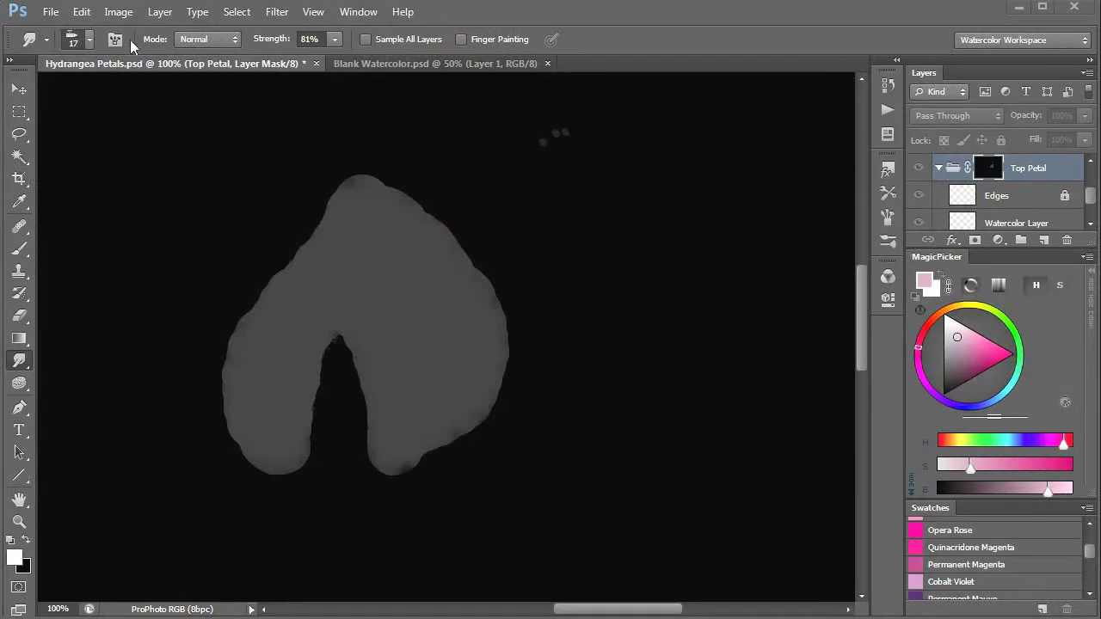
# - Apply Levels to the Top Petal mask, pulling the white input down so the petal turns white
pyautogui.click(117, 15)
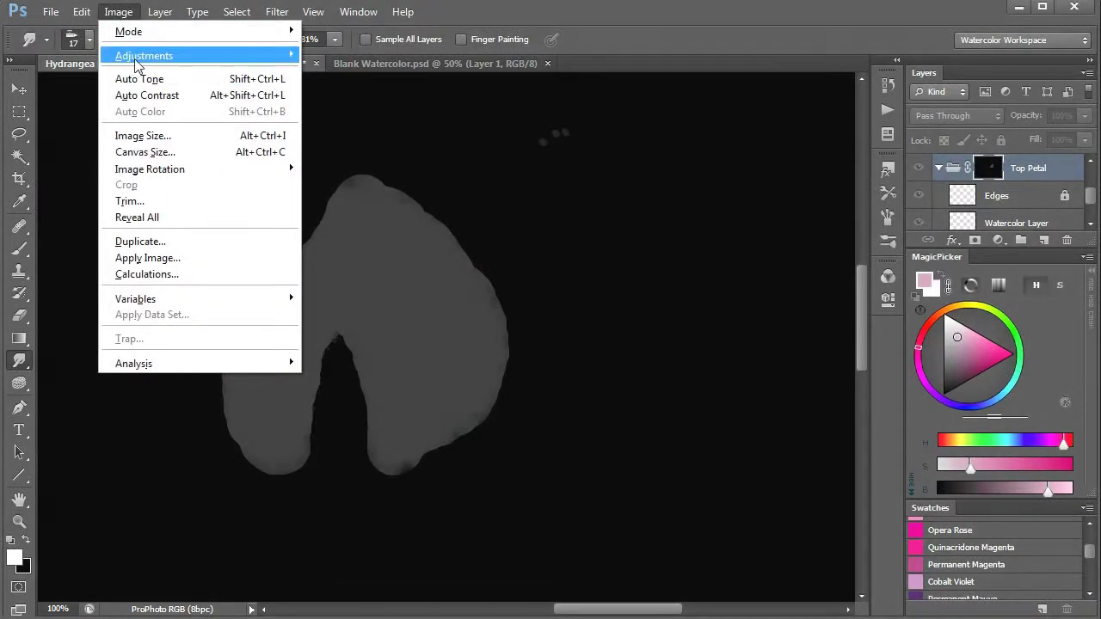
pyautogui.moveTo(137, 59)
pyautogui.click(326, 72)
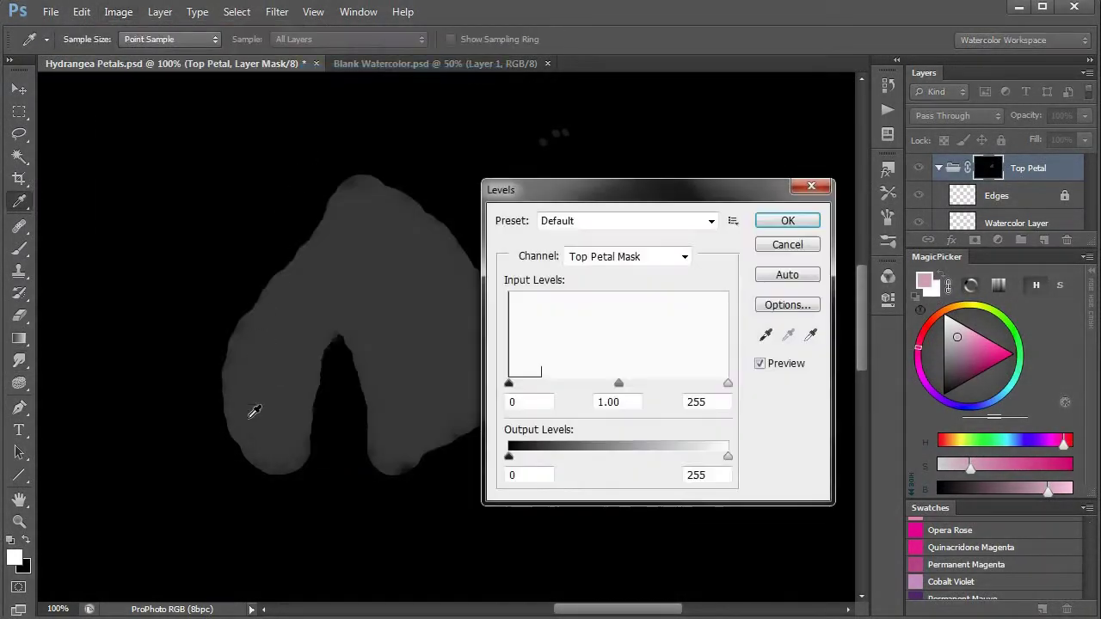
pyautogui.moveTo(667, 198); pyautogui.dragTo(713, 160)
pyautogui.moveTo(777, 352); pyautogui.dragTo(570, 353)
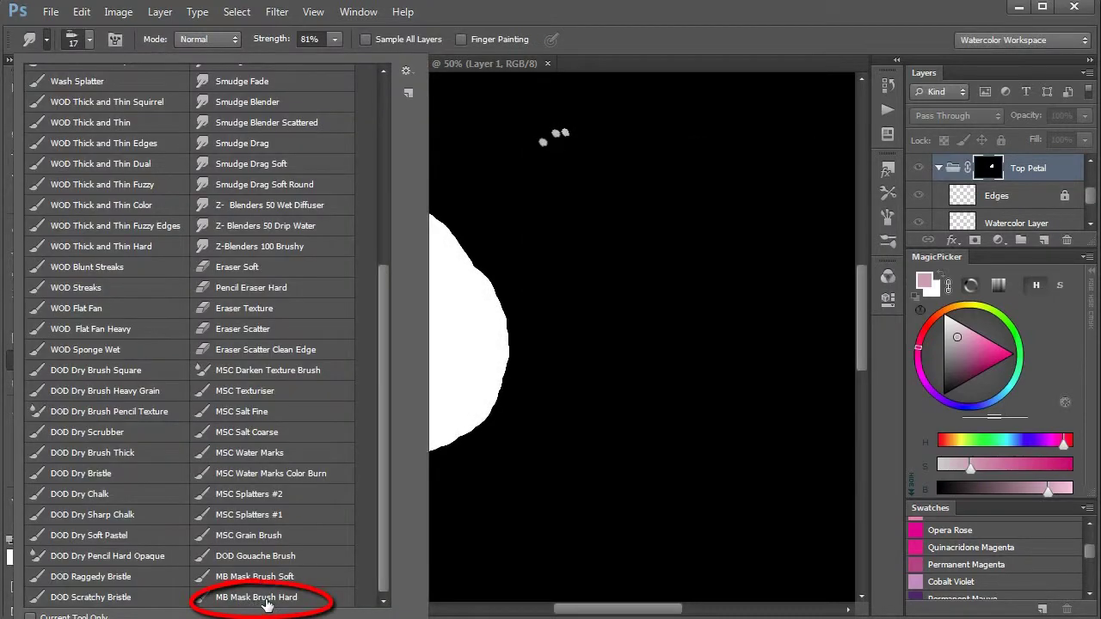
# - Choose the MB Mask Brush Hard preset, test a white stroke on the mask, then undo it
pyautogui.click(267, 601)
pyautogui.click(575, 373)
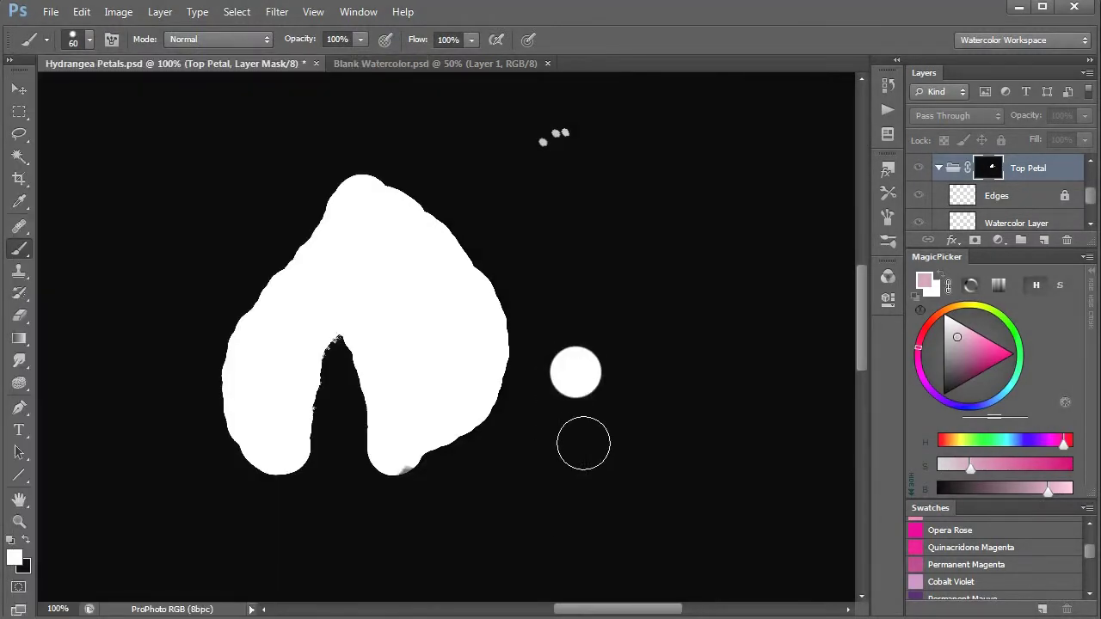
pyautogui.moveTo(588, 344)
pyautogui.mouseDown()
pyautogui.moveTo(590, 376)
pyautogui.moveTo(657, 369)
pyautogui.moveTo(686, 400)
pyautogui.mouseUp()
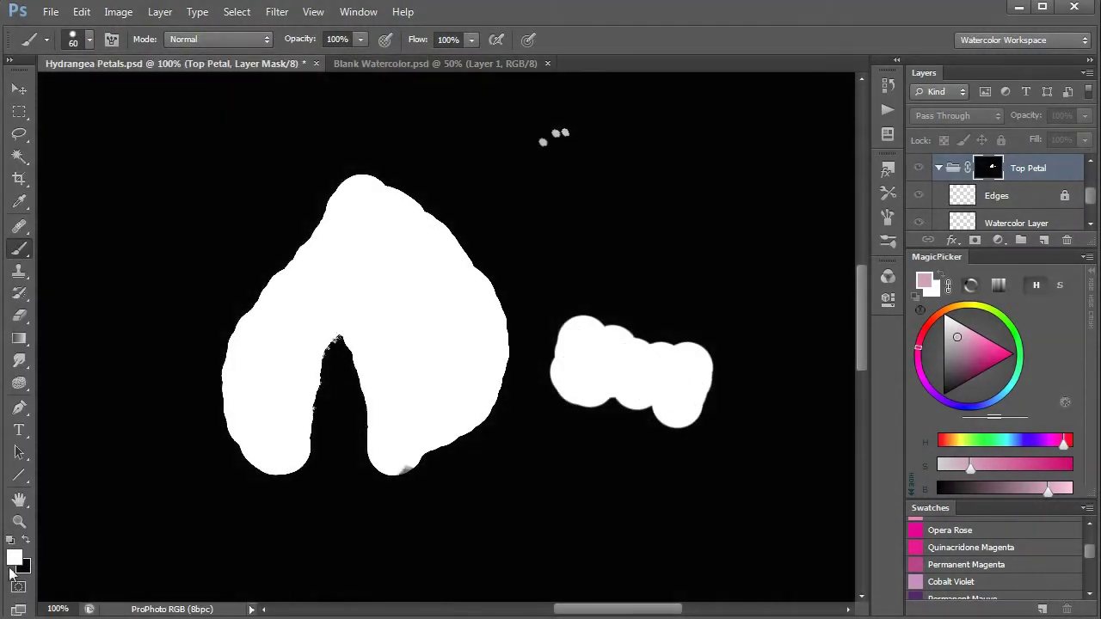
pyautogui.hotkey('ctrl', 'z')
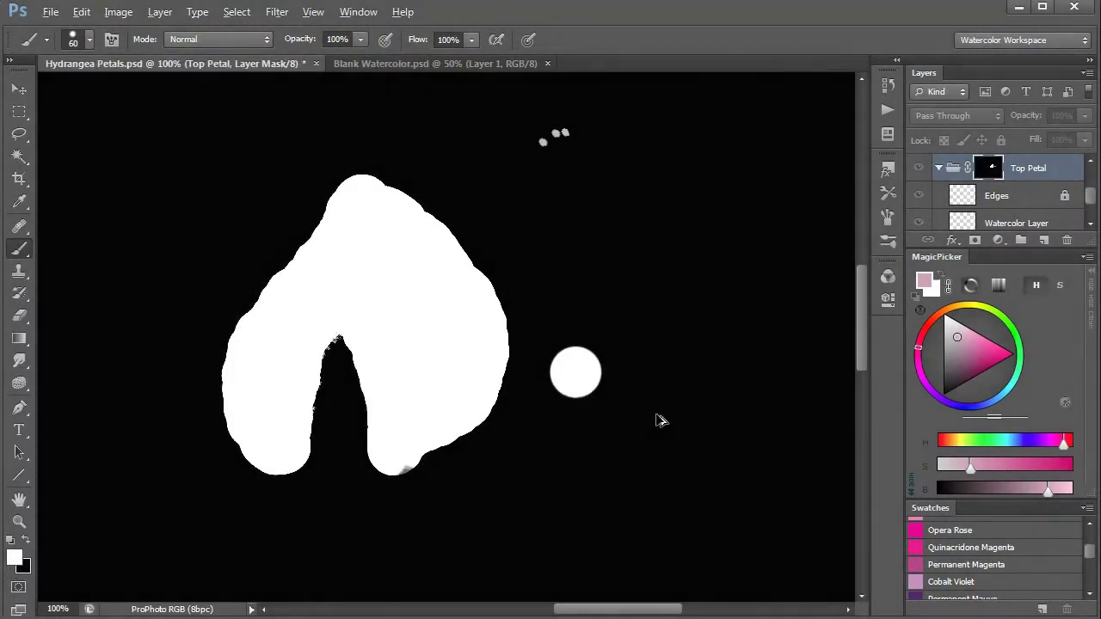
pyautogui.hotkey('ctrl', 'alt', 'z')
# - Paint black over the stray white specks and tidy the notch edge with a smaller brush
pyautogui.click(26, 539)
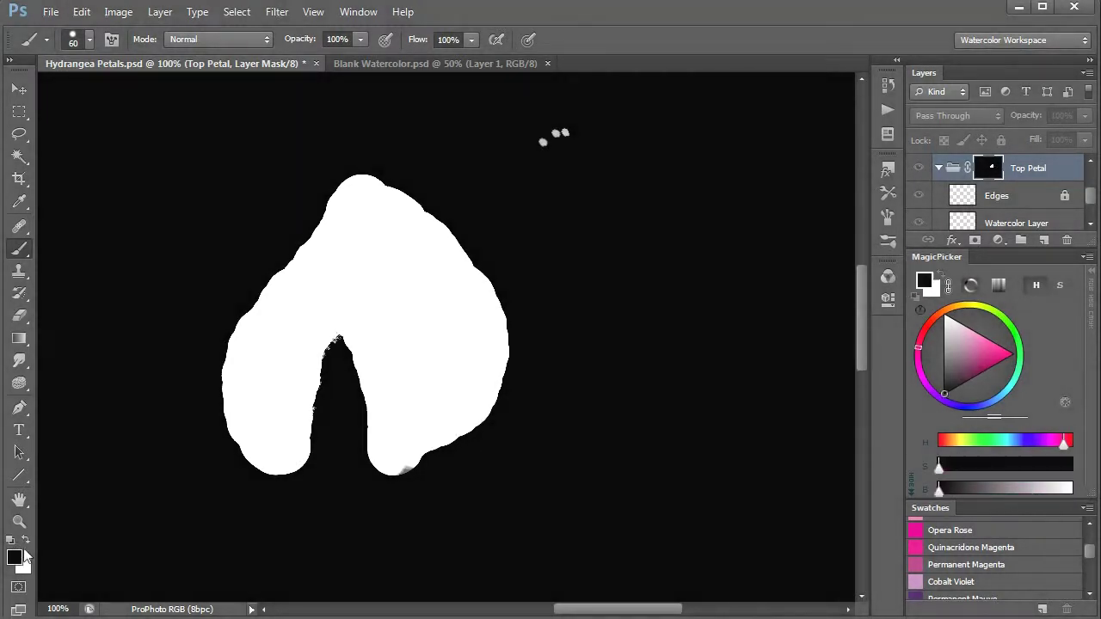
pyautogui.click(547, 139)
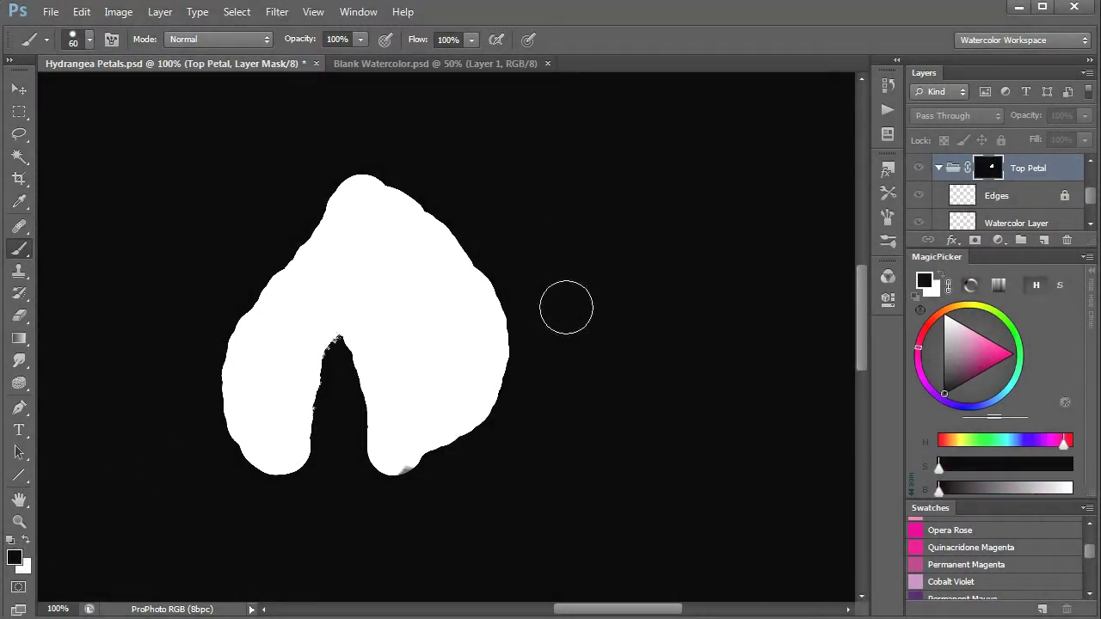
pyautogui.press('[')
pyautogui.press('[')
pyautogui.press('[')
pyautogui.press('[')
pyautogui.press('[')
pyautogui.press('[')
pyautogui.press('[')
pyautogui.moveTo(336, 344); pyautogui.dragTo(315, 419)
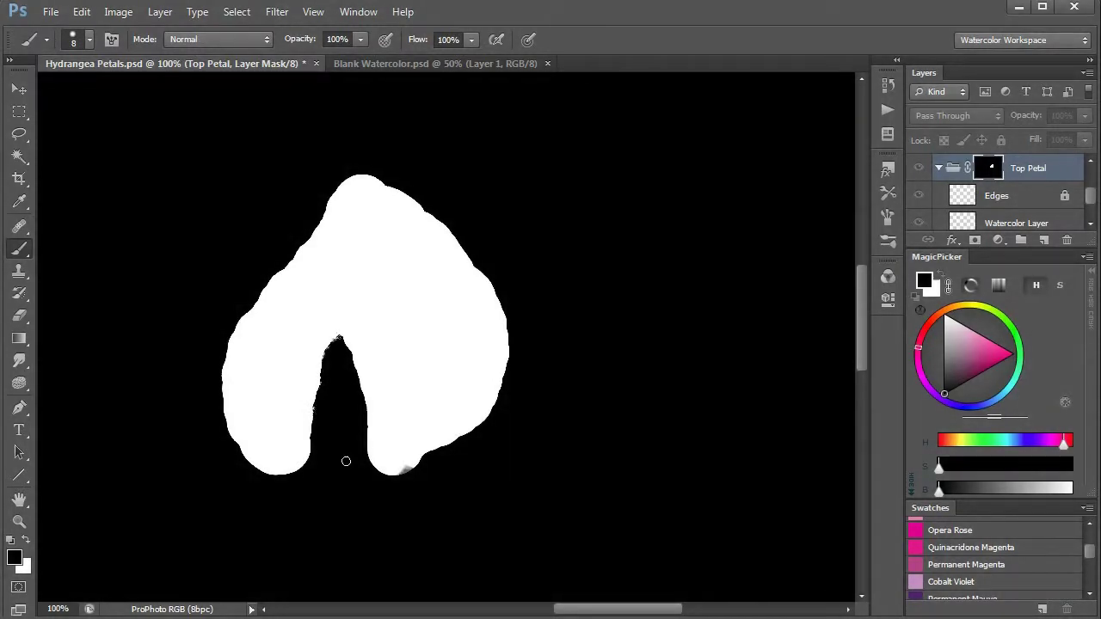
# - On Watercolor Layer, paint crimson strokes over the petal's upper right, notch and left edge
pyautogui.click(1016, 223)
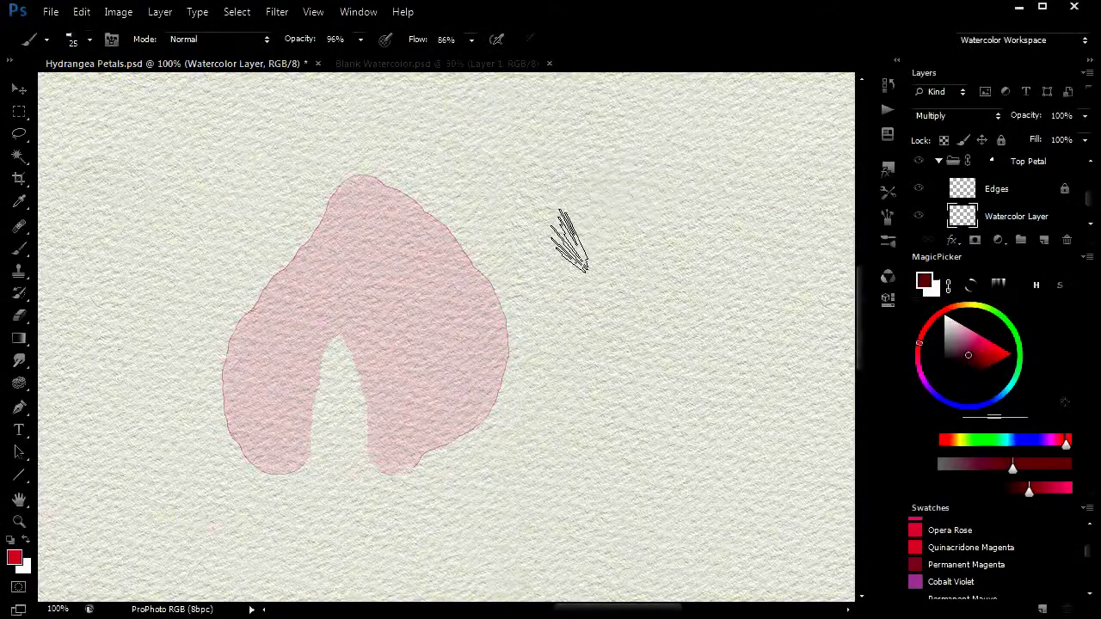
pyautogui.moveTo(486, 288)
pyautogui.mouseDown()
pyautogui.moveTo(455, 332)
pyautogui.moveTo(460, 249)
pyautogui.moveTo(393, 184)
pyautogui.moveTo(404, 297)
pyautogui.mouseUp()
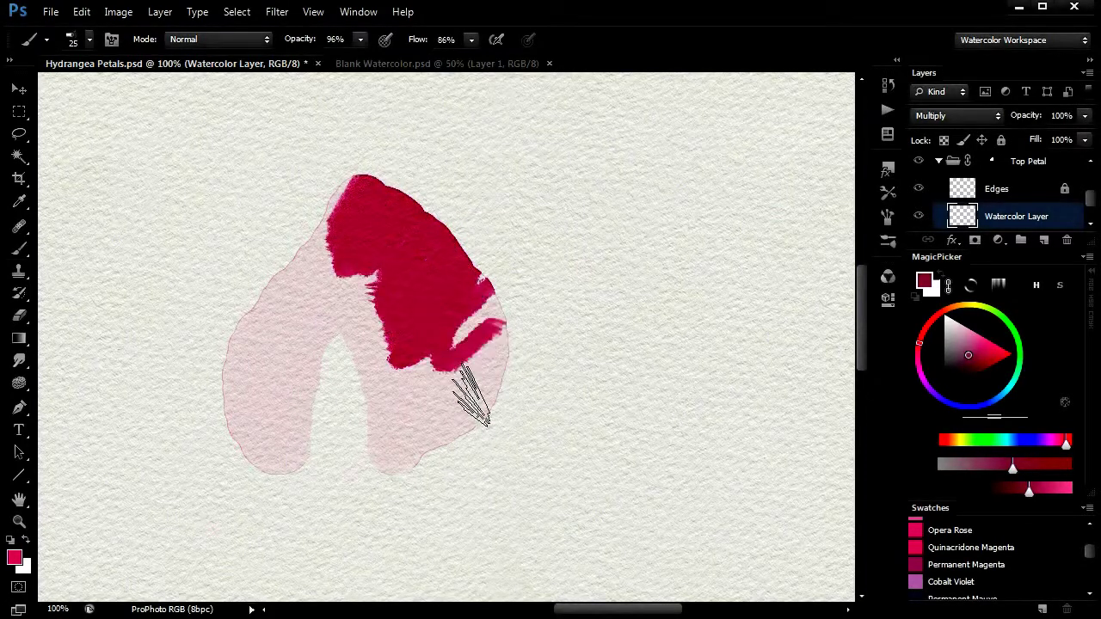
pyautogui.moveTo(471, 396); pyautogui.dragTo(492, 346)
pyautogui.moveTo(320, 249)
pyautogui.mouseDown()
pyautogui.moveTo(276, 393)
pyautogui.moveTo(264, 329)
pyautogui.mouseUp()
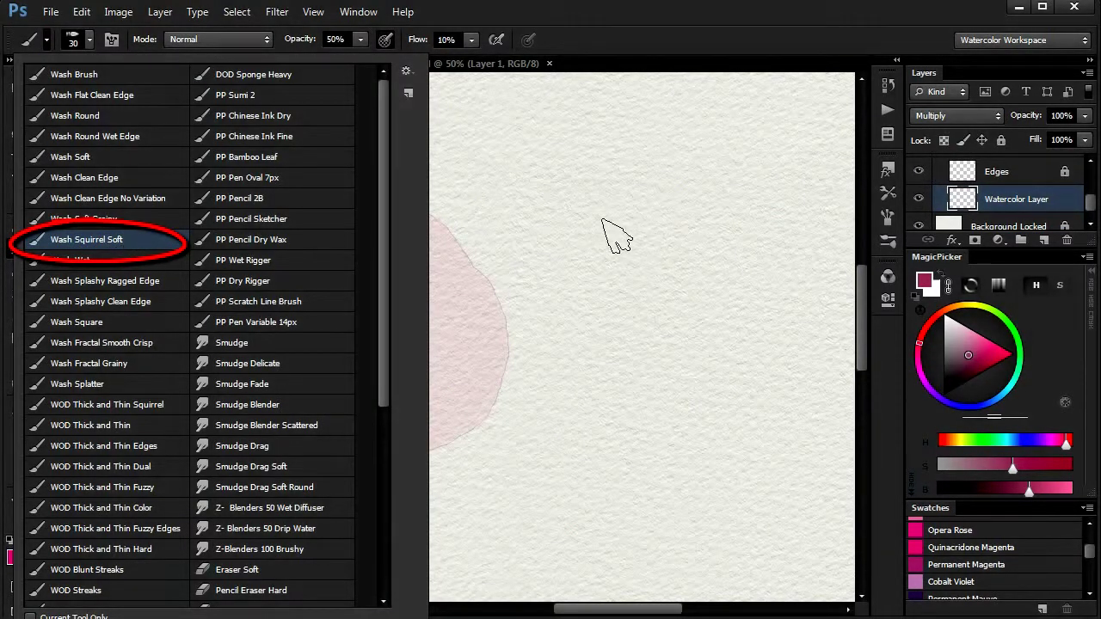
# - With Wash Squirrel Soft, paint darker magenta patches across the lower right lobe and upper right
pyautogui.click(601, 323)
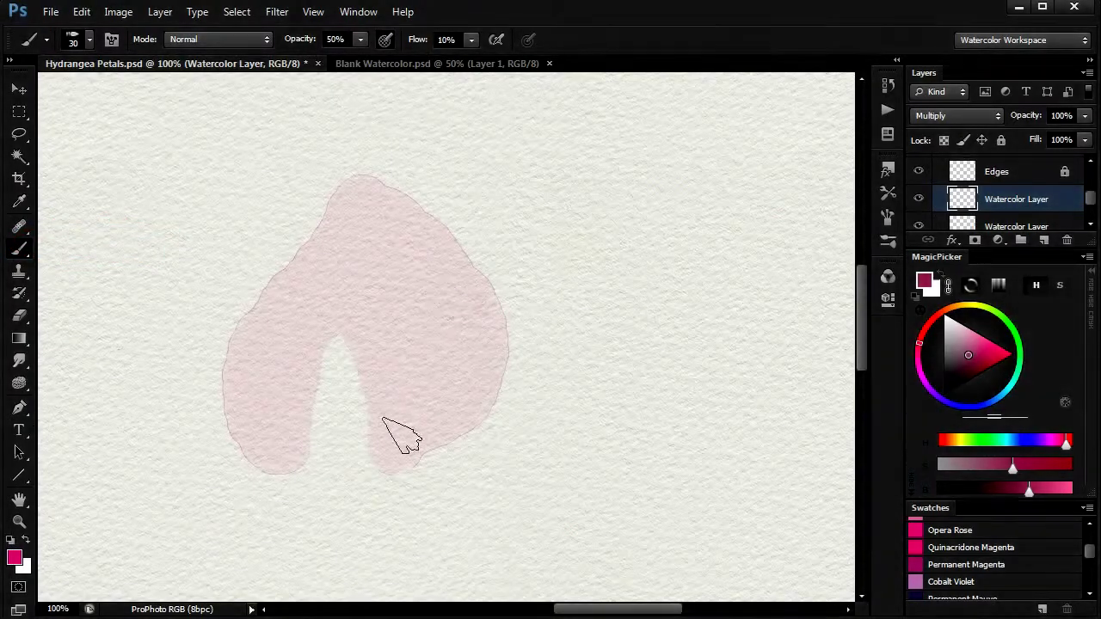
pyautogui.moveTo(393, 450)
pyautogui.mouseDown()
pyautogui.moveTo(392, 415)
pyautogui.moveTo(388, 452)
pyautogui.mouseUp()
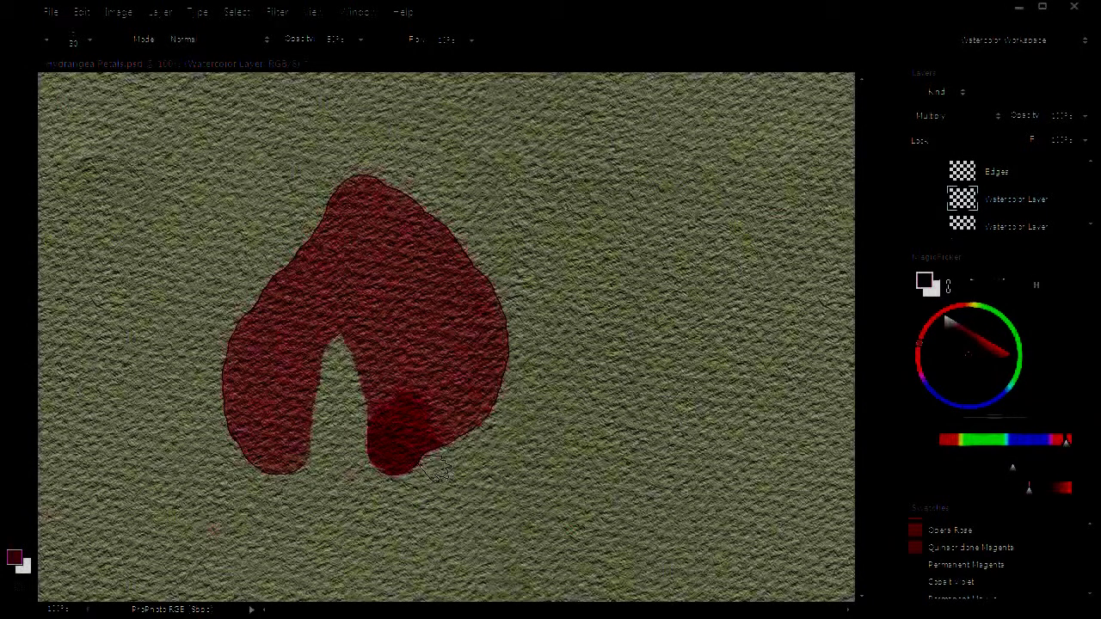
pyautogui.moveTo(434, 469)
pyautogui.mouseDown()
pyautogui.moveTo(434, 406)
pyautogui.moveTo(406, 387)
pyautogui.moveTo(391, 395)
pyautogui.moveTo(430, 379)
pyautogui.moveTo(379, 383)
pyautogui.moveTo(359, 430)
pyautogui.mouseUp()
pyautogui.moveTo(422, 398); pyautogui.dragTo(447, 374)
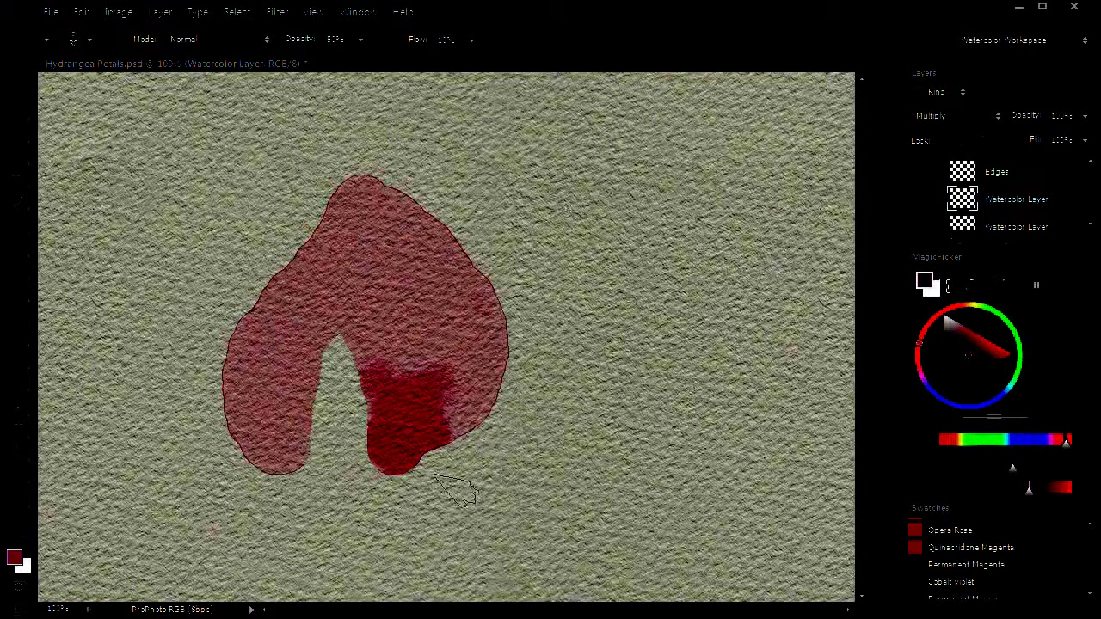
pyautogui.moveTo(421, 222)
pyautogui.mouseDown()
pyautogui.moveTo(395, 185)
pyautogui.moveTo(441, 229)
pyautogui.moveTo(415, 220)
pyautogui.moveTo(465, 250)
pyautogui.mouseUp()
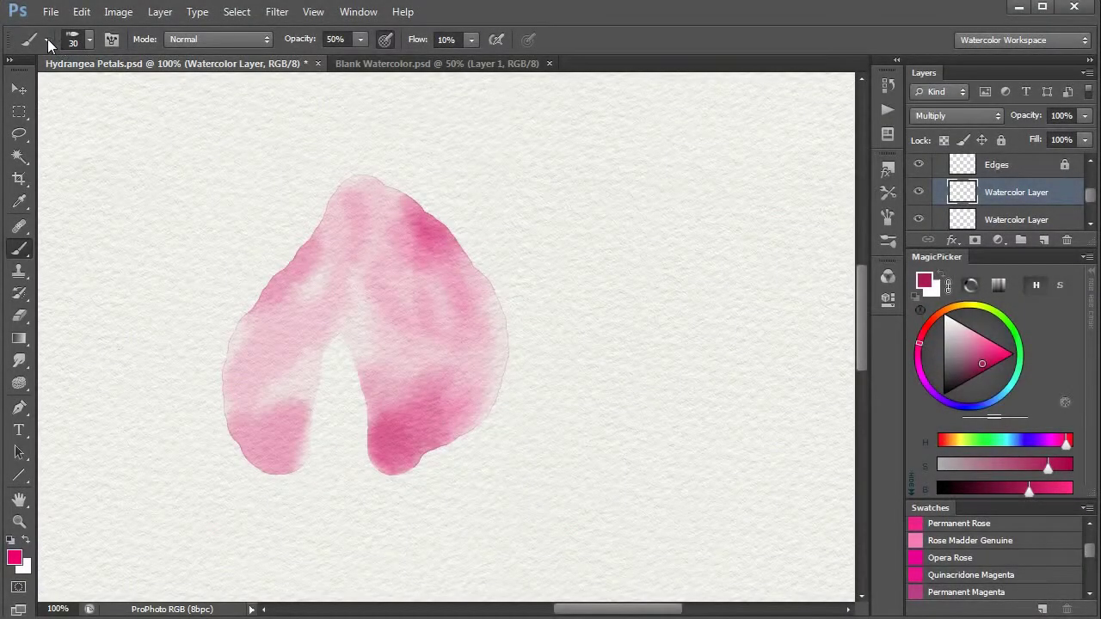
# - Blend the pink paint within the petal using the Smudge Delicate preset at size 25
pyautogui.click(48, 41)
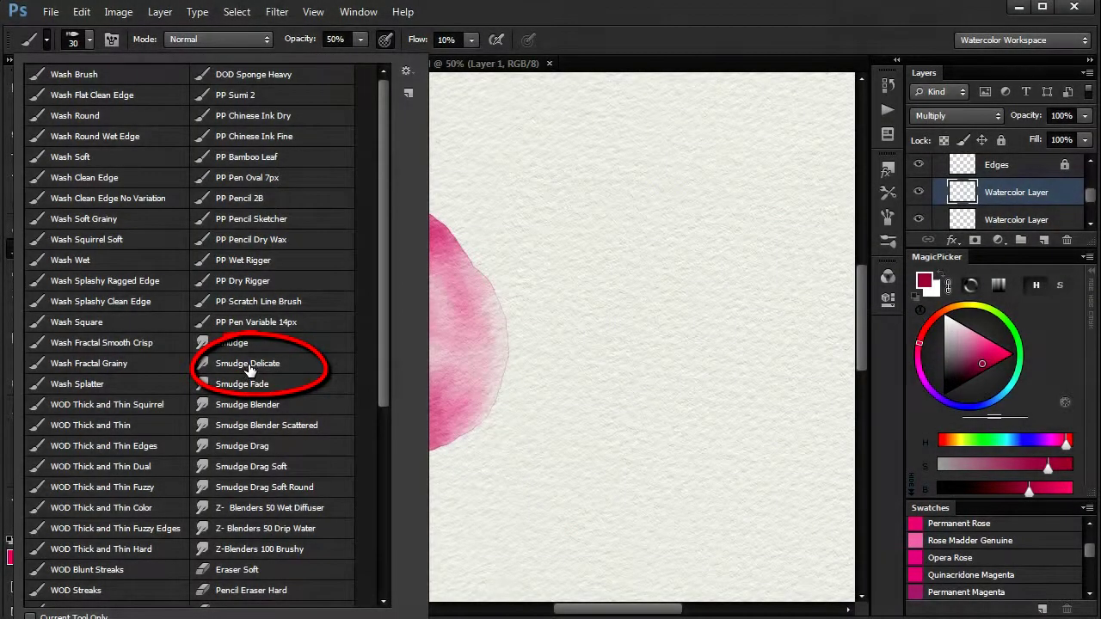
pyautogui.click(247, 372)
pyautogui.click(594, 228)
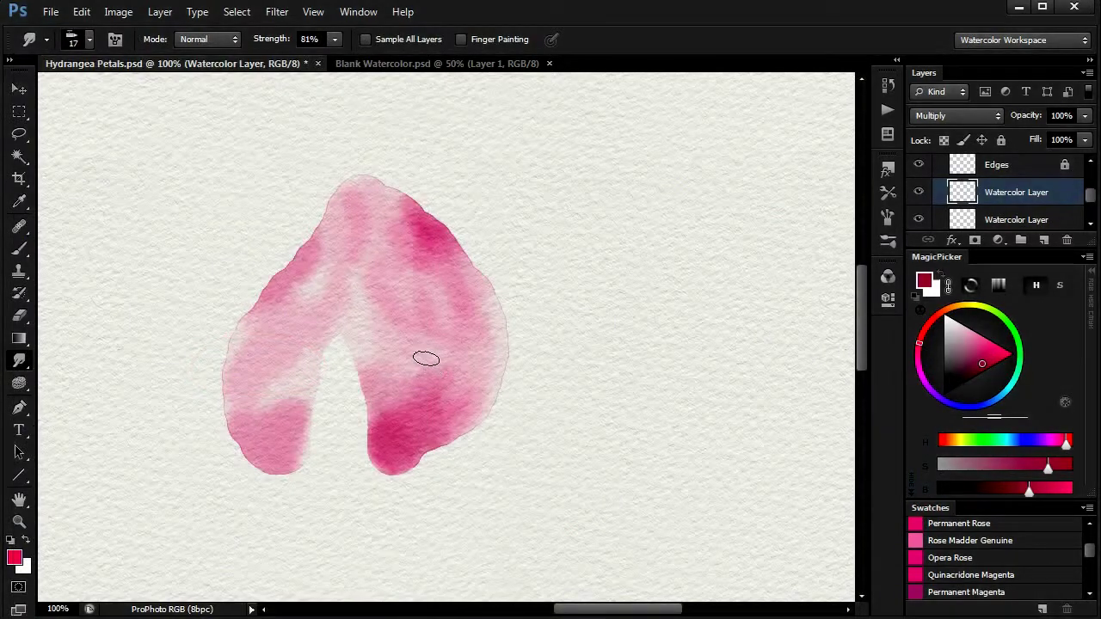
pyautogui.press(']')
pyautogui.press(']')
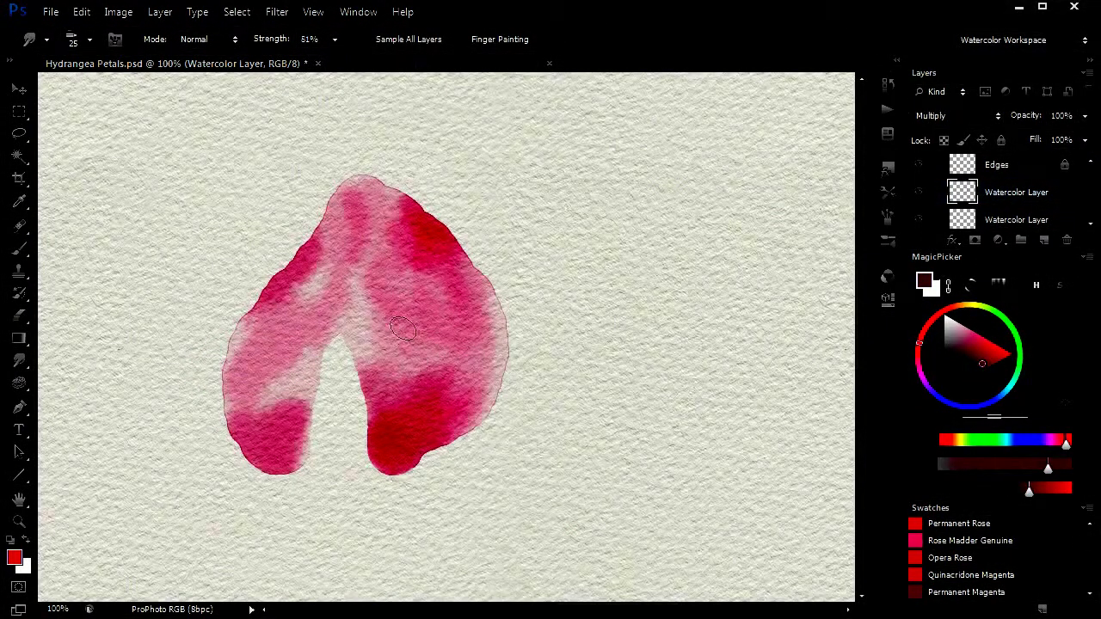
pyautogui.moveTo(393, 312)
pyautogui.mouseDown()
pyautogui.moveTo(376, 250)
pyautogui.moveTo(448, 346)
pyautogui.moveTo(372, 271)
pyautogui.moveTo(362, 204)
pyautogui.moveTo(357, 232)
pyautogui.moveTo(269, 356)
pyautogui.moveTo(296, 347)
pyautogui.moveTo(300, 362)
pyautogui.moveTo(261, 389)
pyautogui.moveTo(263, 369)
pyautogui.moveTo(440, 341)
pyautogui.moveTo(472, 392)
pyautogui.moveTo(474, 326)
pyautogui.moveTo(491, 314)
pyautogui.moveTo(491, 338)
pyautogui.moveTo(456, 402)
pyautogui.moveTo(481, 339)
pyautogui.moveTo(485, 371)
pyautogui.moveTo(488, 318)
pyautogui.moveTo(478, 370)
pyautogui.moveTo(421, 294)
pyautogui.moveTo(383, 267)
pyautogui.moveTo(369, 205)
pyautogui.mouseUp()
# - Darken the magenta colour, add a New Watercolor layer, and deepen the lobe bottoms
pyautogui.press('b')
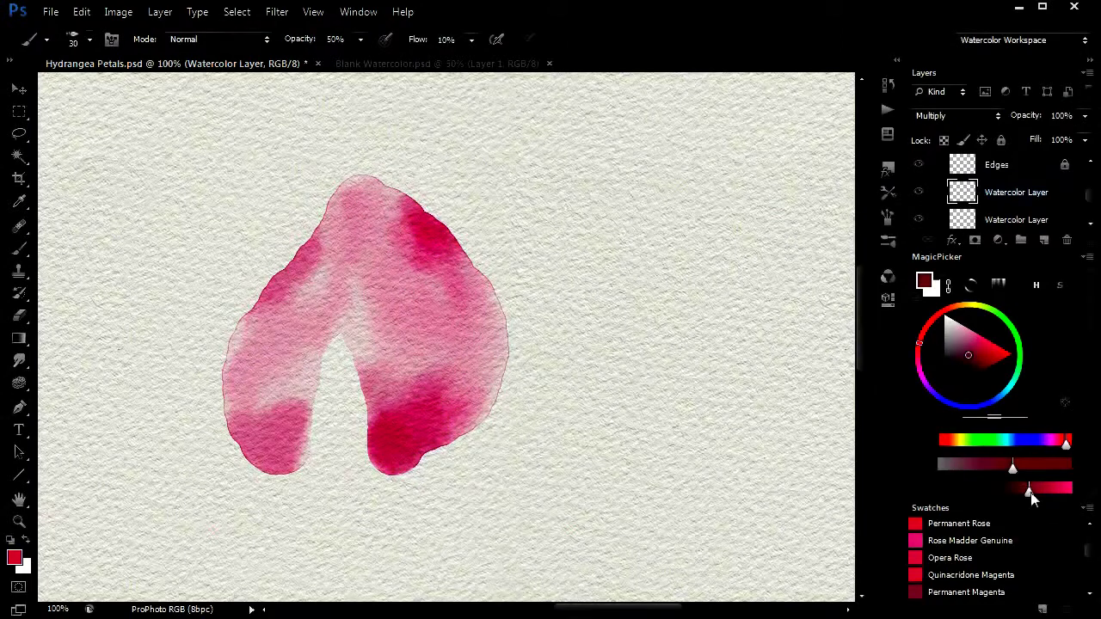
pyautogui.moveTo(1031, 492); pyautogui.dragTo(986, 496)
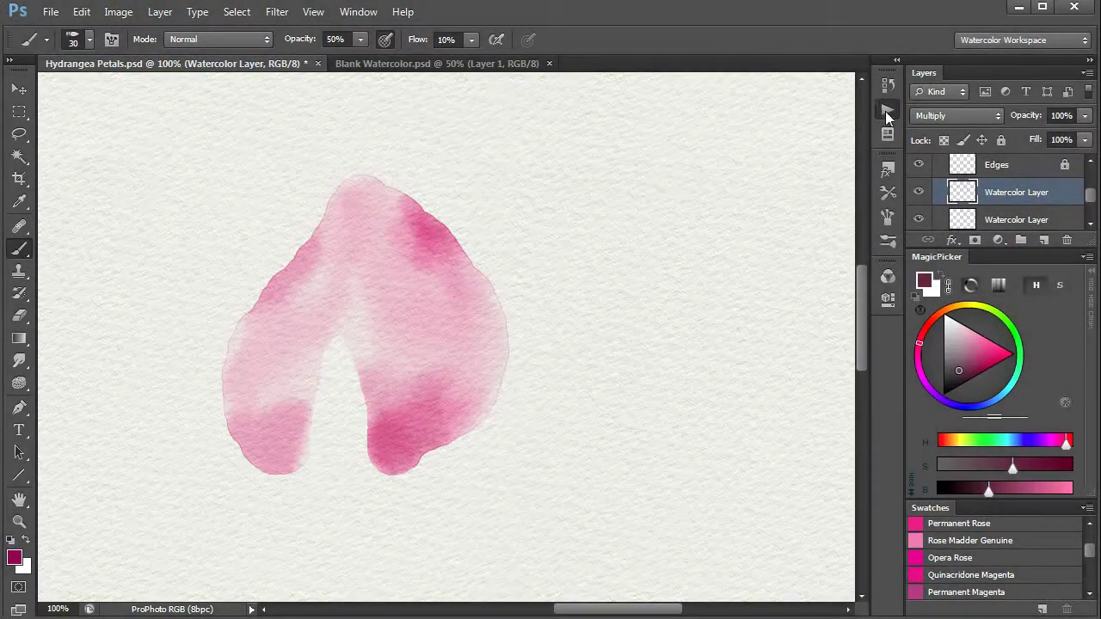
pyautogui.click(887, 110)
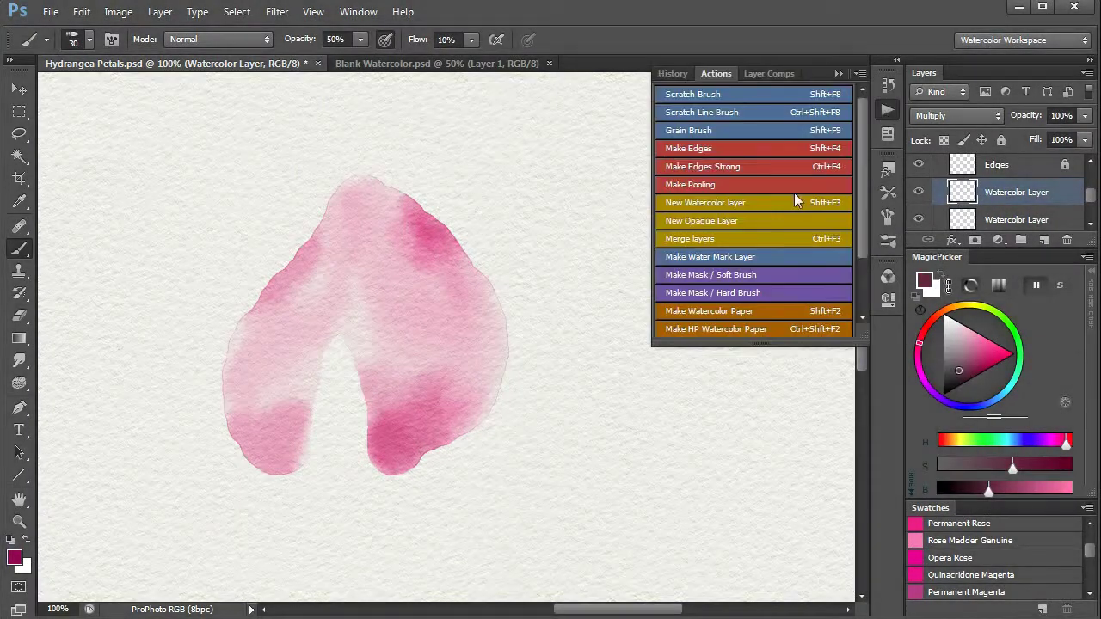
pyautogui.click(712, 203)
pyautogui.click(839, 73)
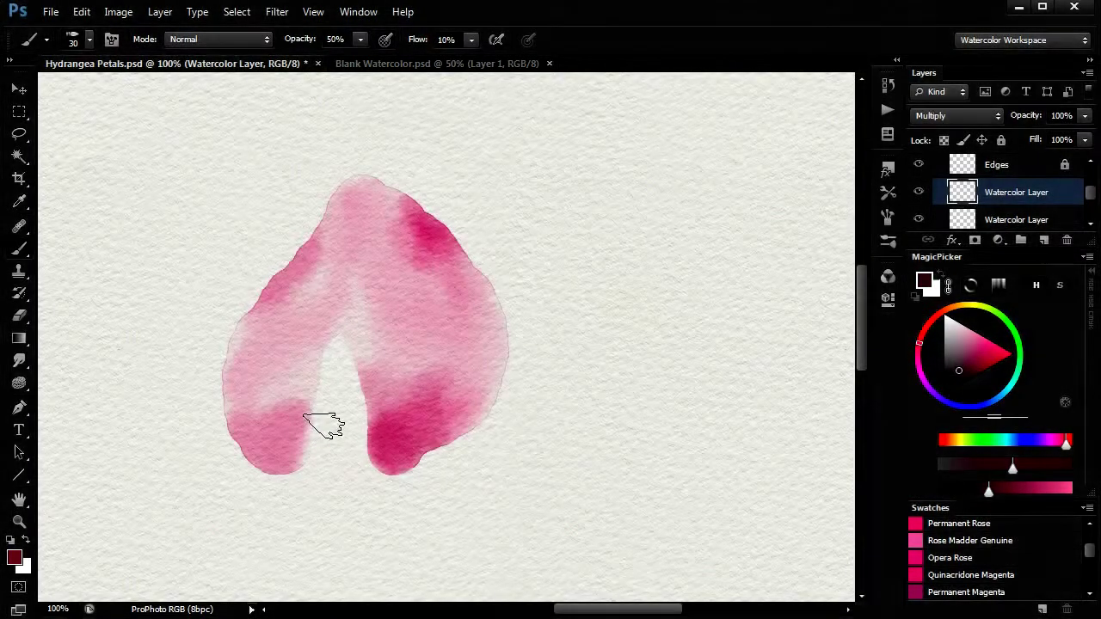
pyautogui.moveTo(304, 415)
pyautogui.mouseDown()
pyautogui.moveTo(312, 425)
pyautogui.moveTo(319, 405)
pyautogui.mouseUp()
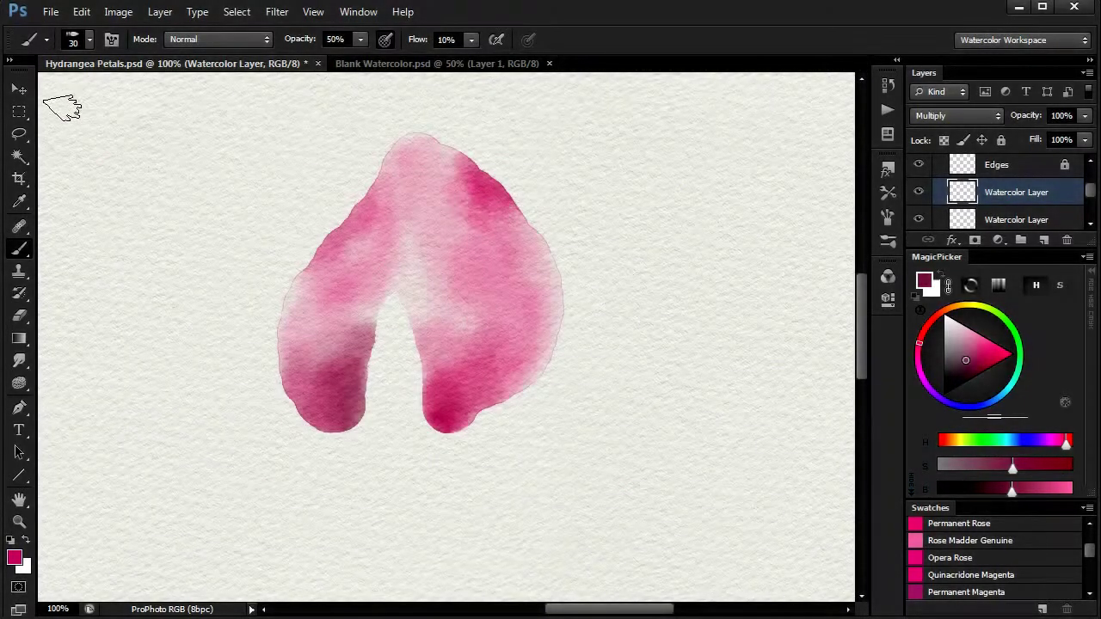
# - Paint thin dark veins down the right lobe with the PP Dry Rigger brush
pyautogui.click(47, 42)
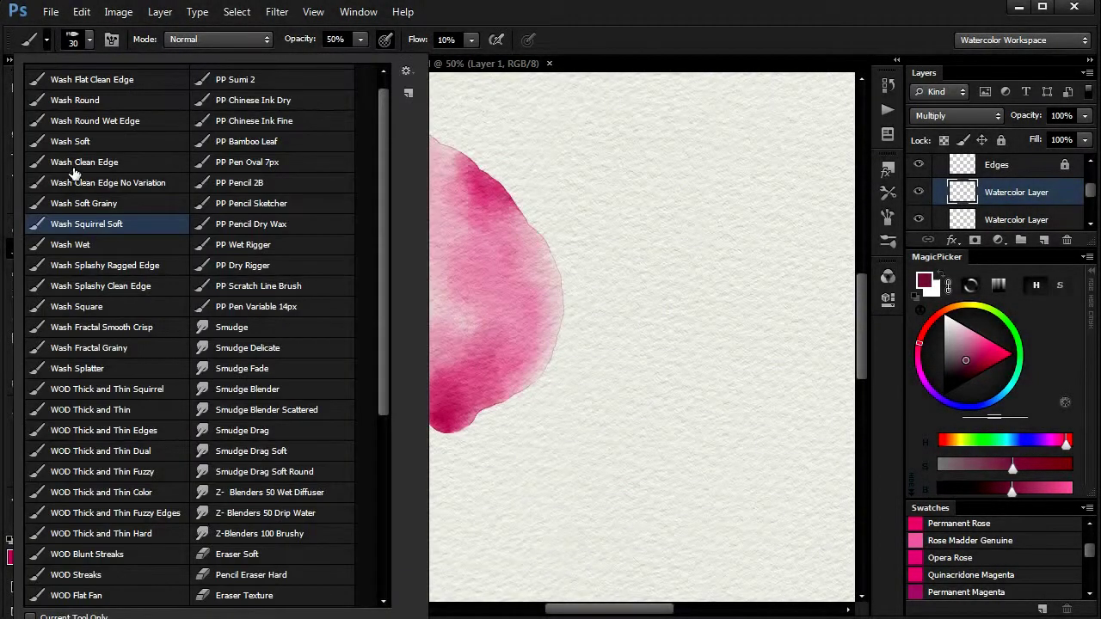
pyautogui.click(255, 272)
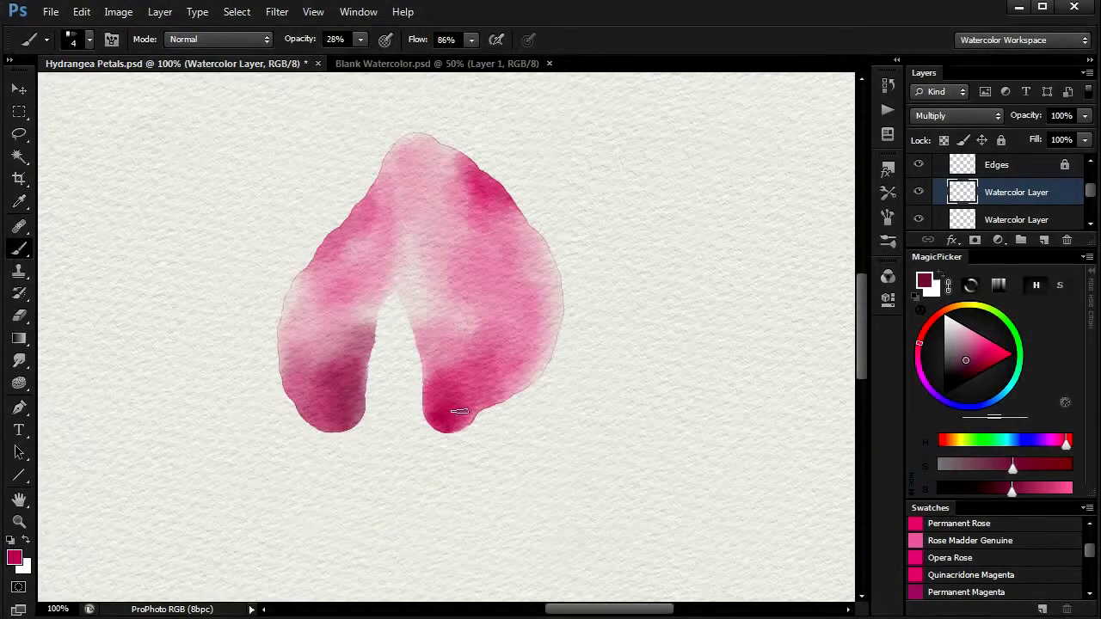
pyautogui.moveTo(446, 324); pyautogui.dragTo(449, 394)
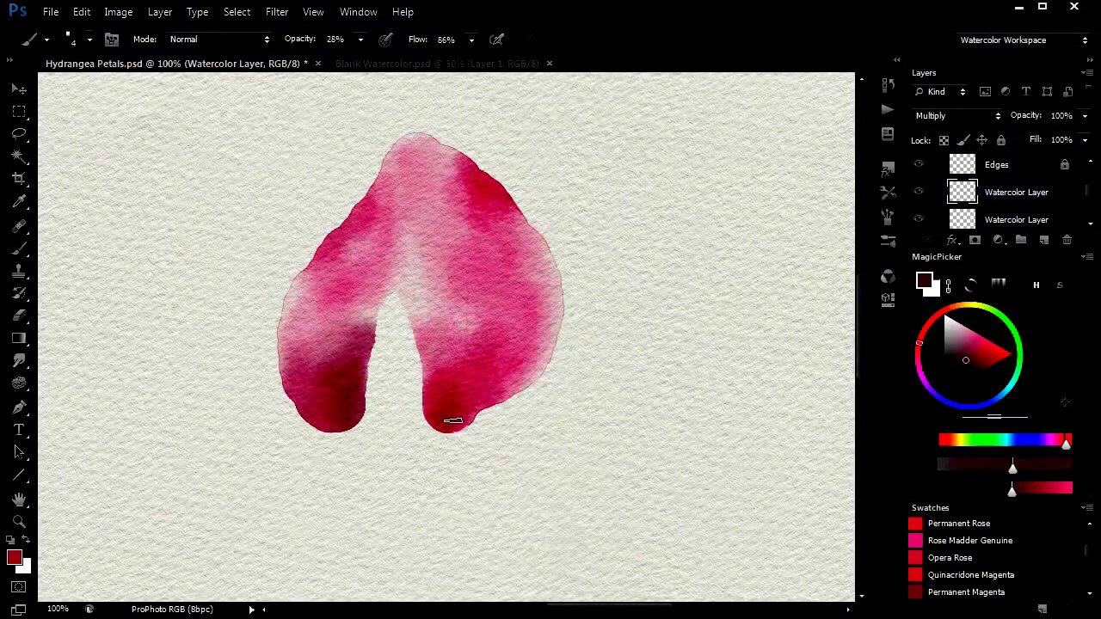
pyautogui.press('[')
pyautogui.press('[')
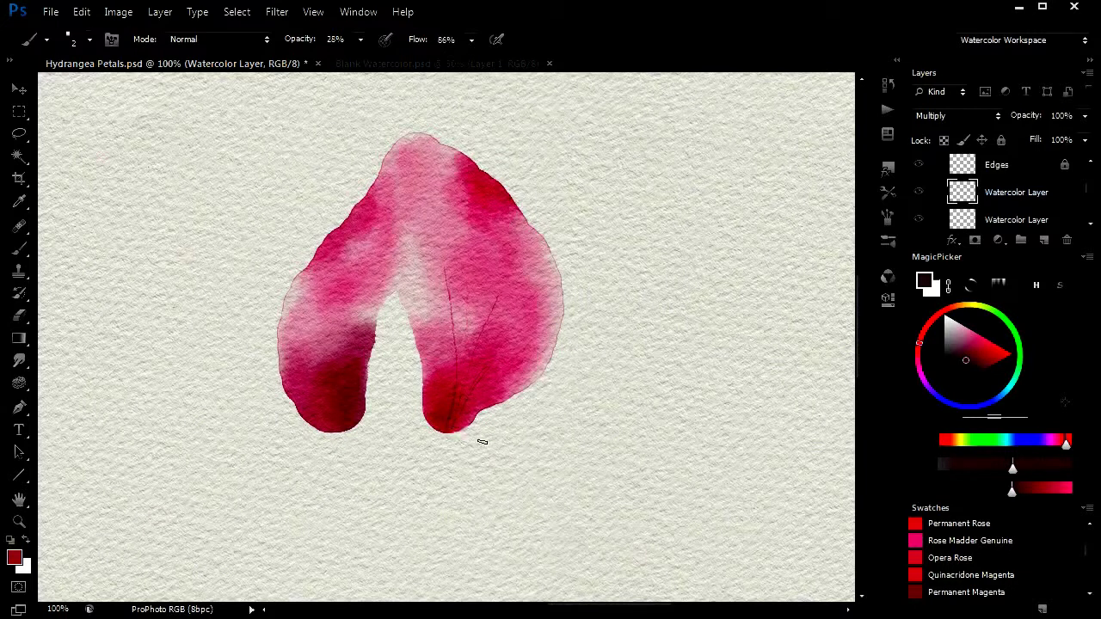
# - Switch to the Smudge tool at size 10 with Strength set to 45%
pyautogui.press('r')
pyautogui.press('[')
pyautogui.press('[')
pyautogui.press('[')
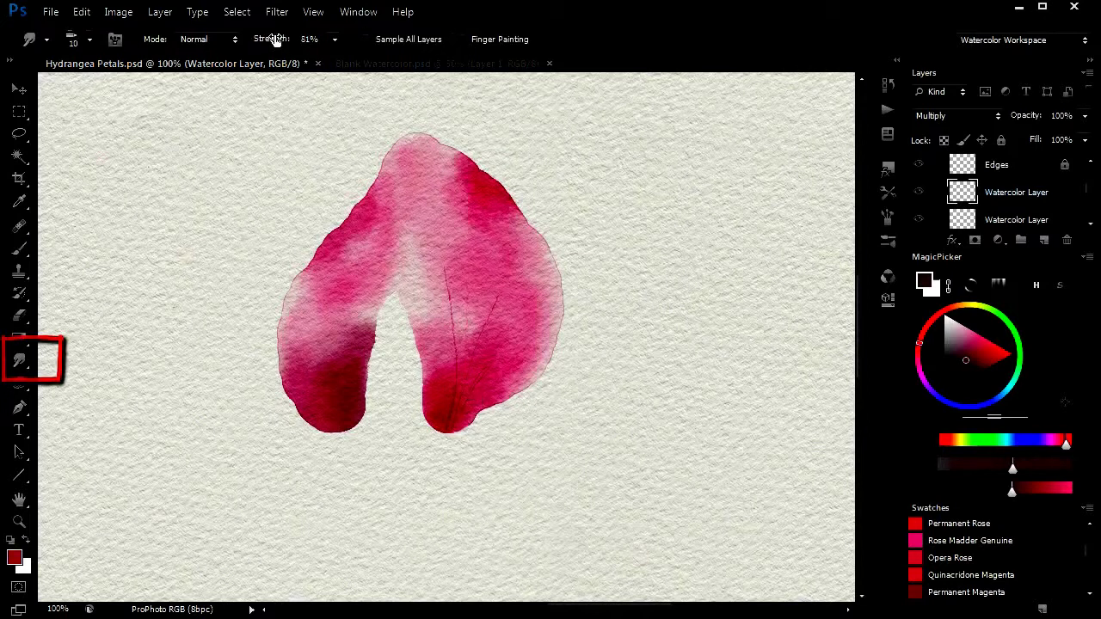
pyautogui.moveTo(270, 38); pyautogui.dragTo(247, 40)
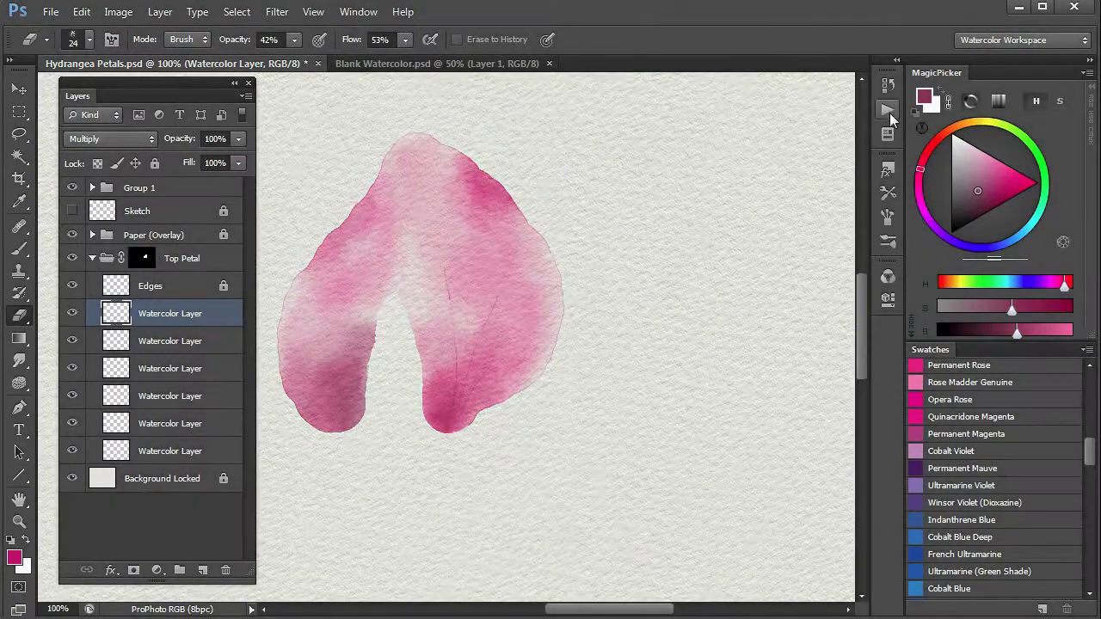
# - Run the Merge layers action four times to reduce the Top Petal's watercolor layers to two
pyautogui.click(887, 110)
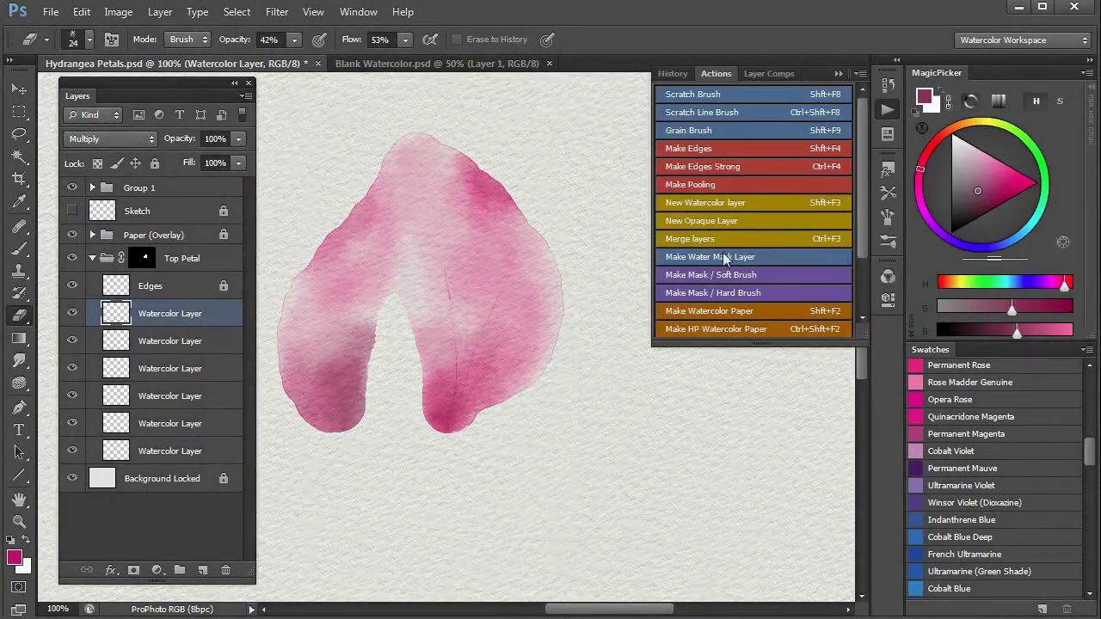
pyautogui.click(691, 238)
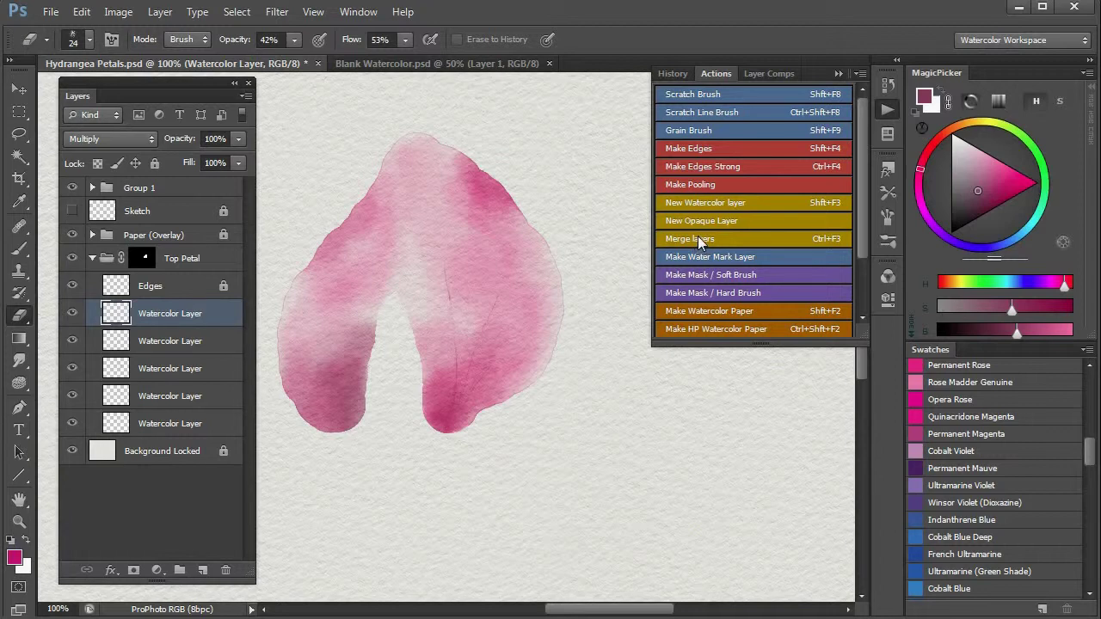
pyautogui.click(698, 239)
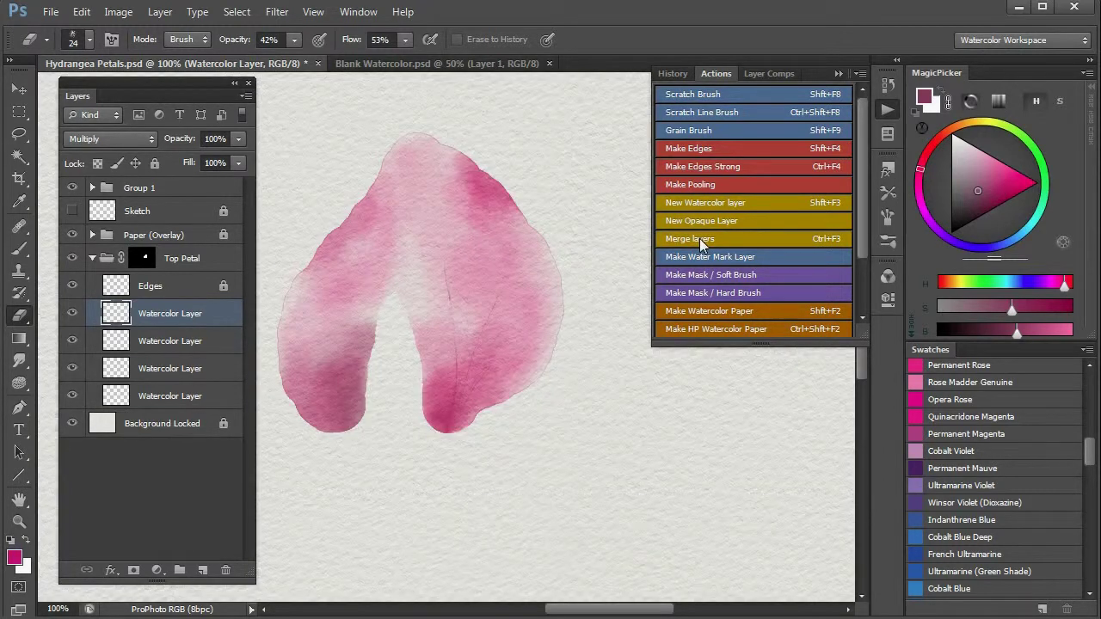
pyautogui.click(700, 238)
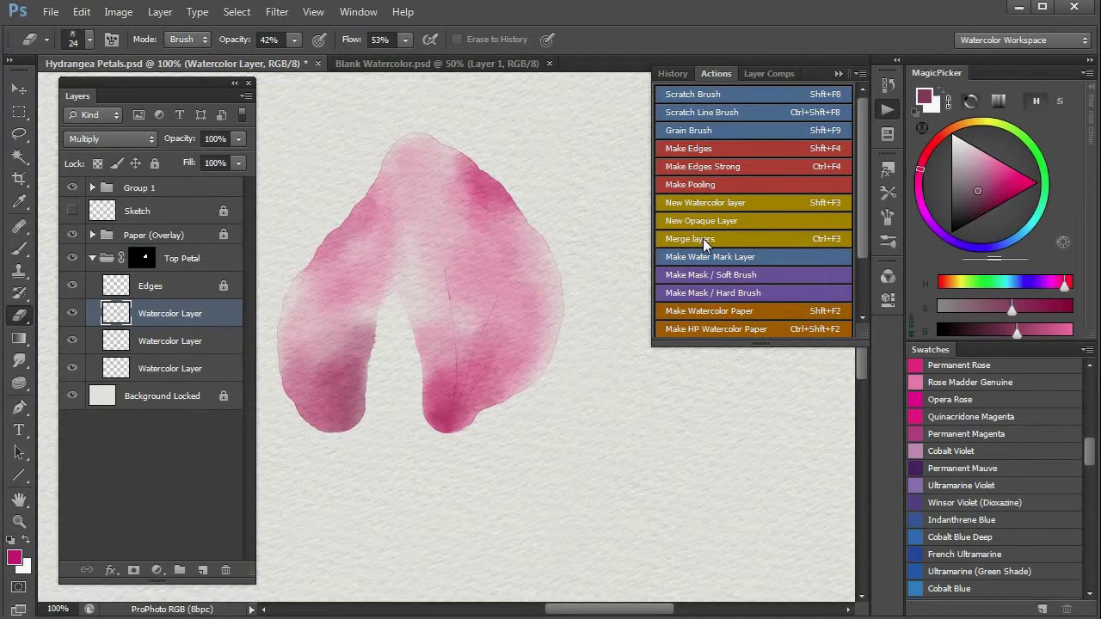
pyautogui.click(703, 239)
# - Merge the last two watercolor layers into one and toggle its visibility to check it
pyautogui.click(706, 241)
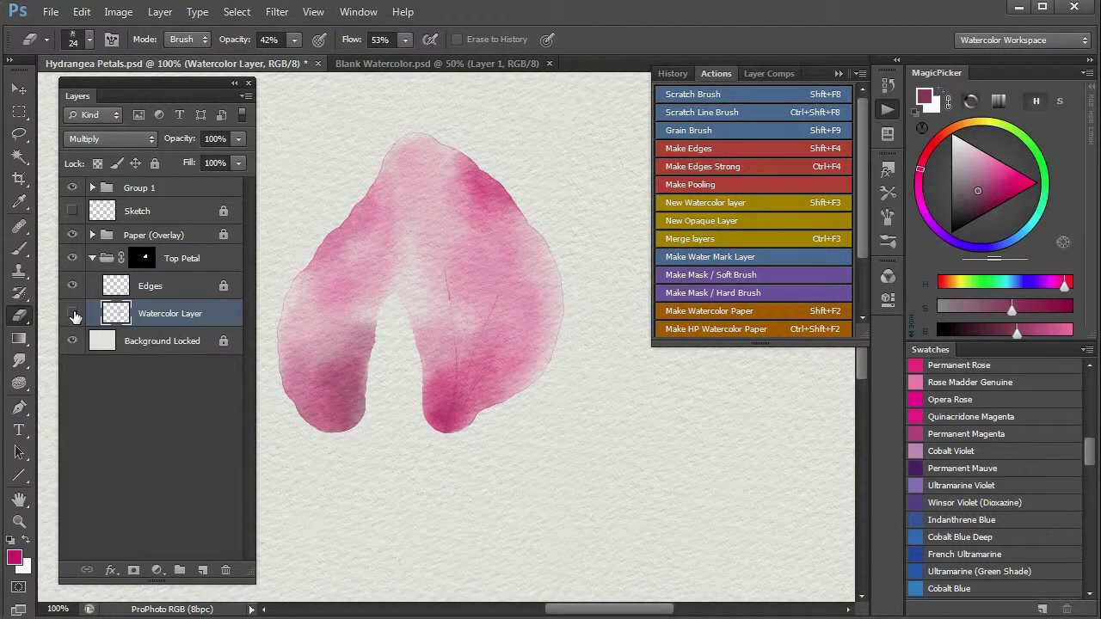
pyautogui.click(73, 315)
pyautogui.click(73, 315)
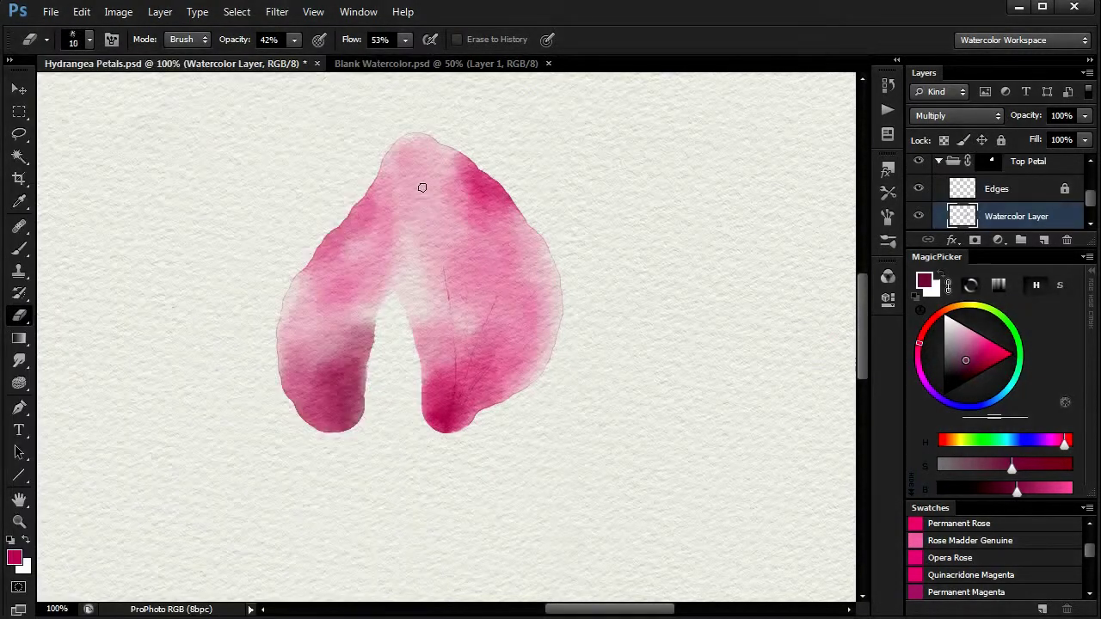
# - Erase a pale streak down the petal's upper centre at size 10, then smudge at size 25
pyautogui.press('[')
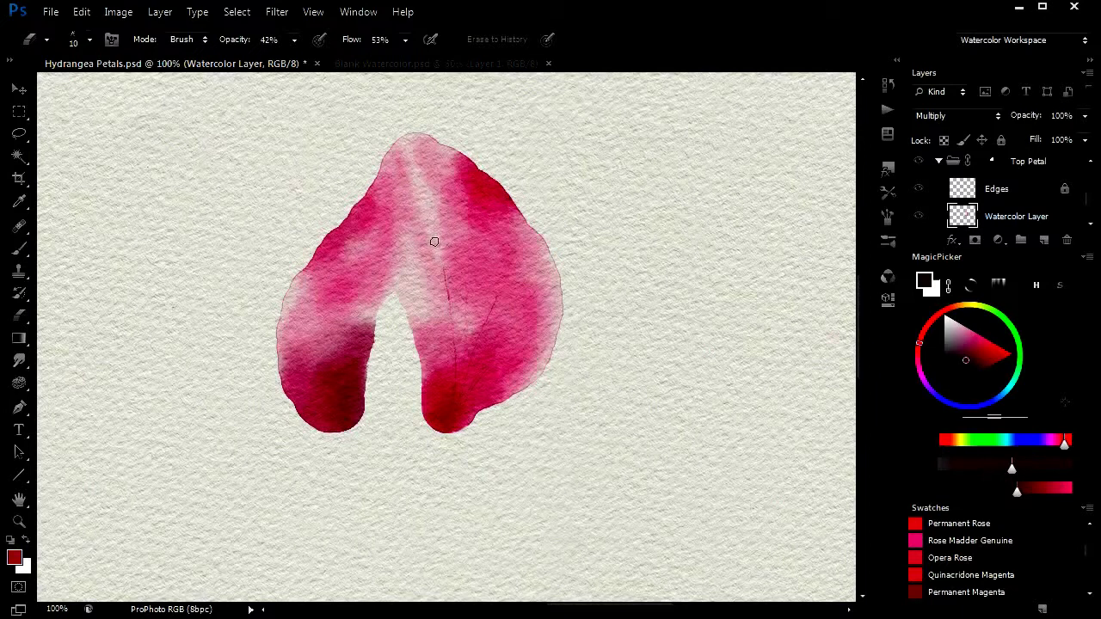
pyautogui.press('r')
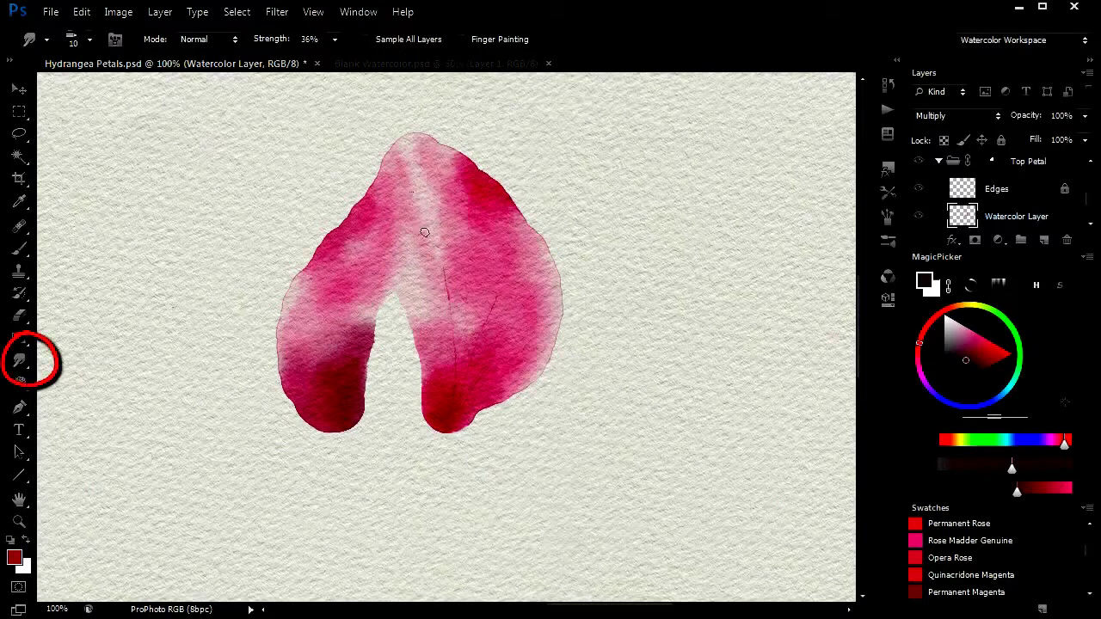
pyautogui.press(']')
pyautogui.press(']')
pyautogui.press(']')
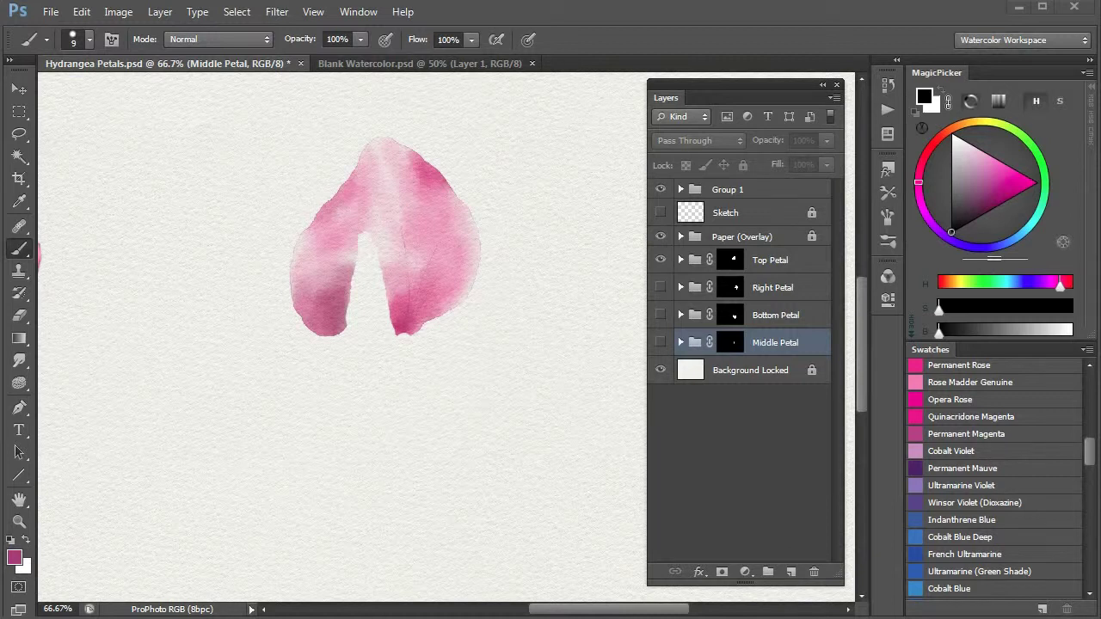
# - Make the Right Petal, Bottom Petal and Middle Petal groups visible alongside the Top Petal
pyautogui.click(659, 288)
pyautogui.click(660, 315)
pyautogui.click(660, 342)
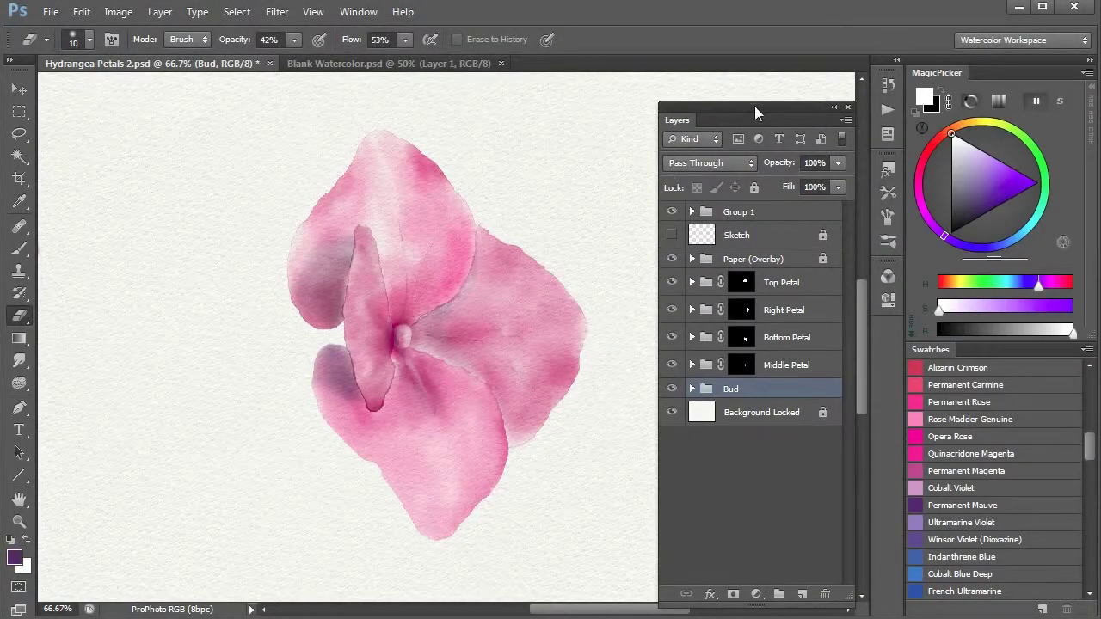
pyautogui.moveTo(755, 98); pyautogui.dragTo(734, 69)
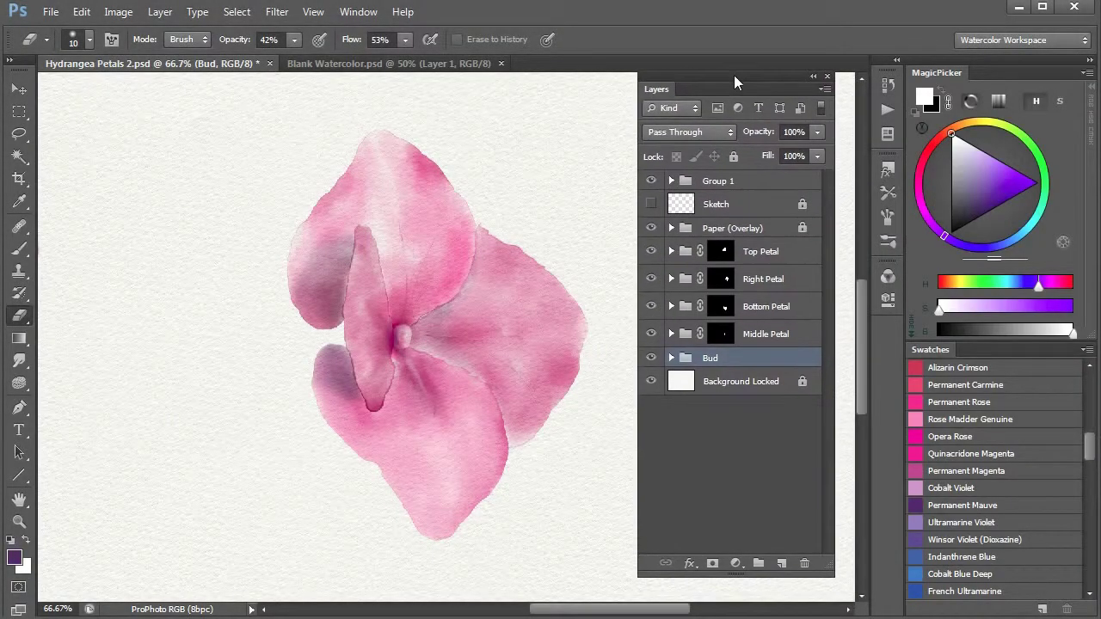
pyautogui.click(672, 357)
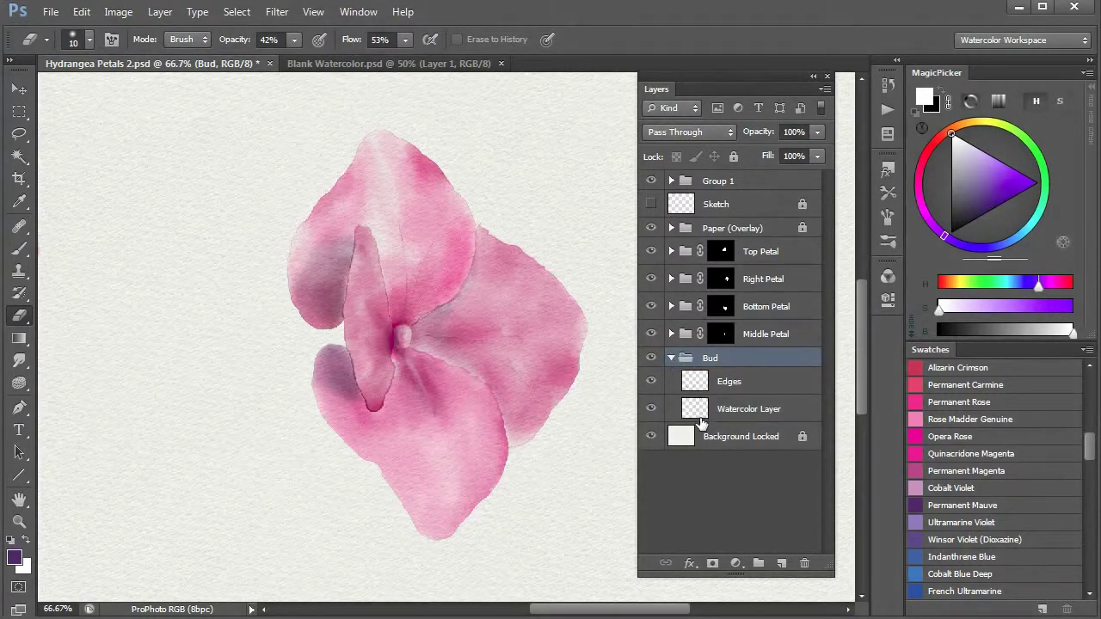
pyautogui.click(673, 358)
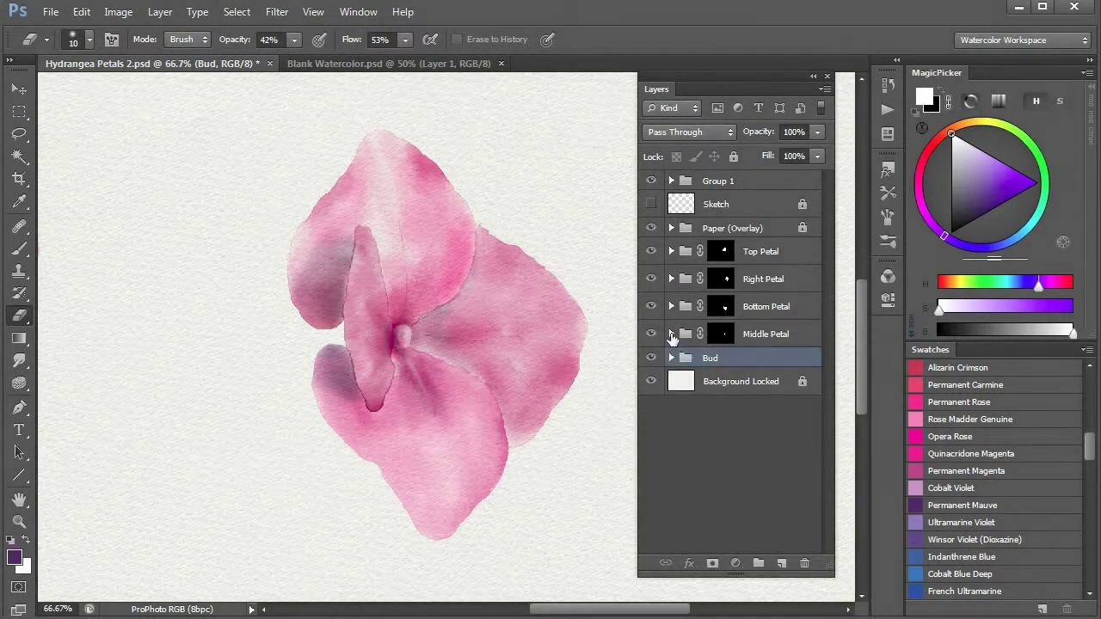
pyautogui.click(671, 334)
pyautogui.click(672, 333)
pyautogui.click(651, 358)
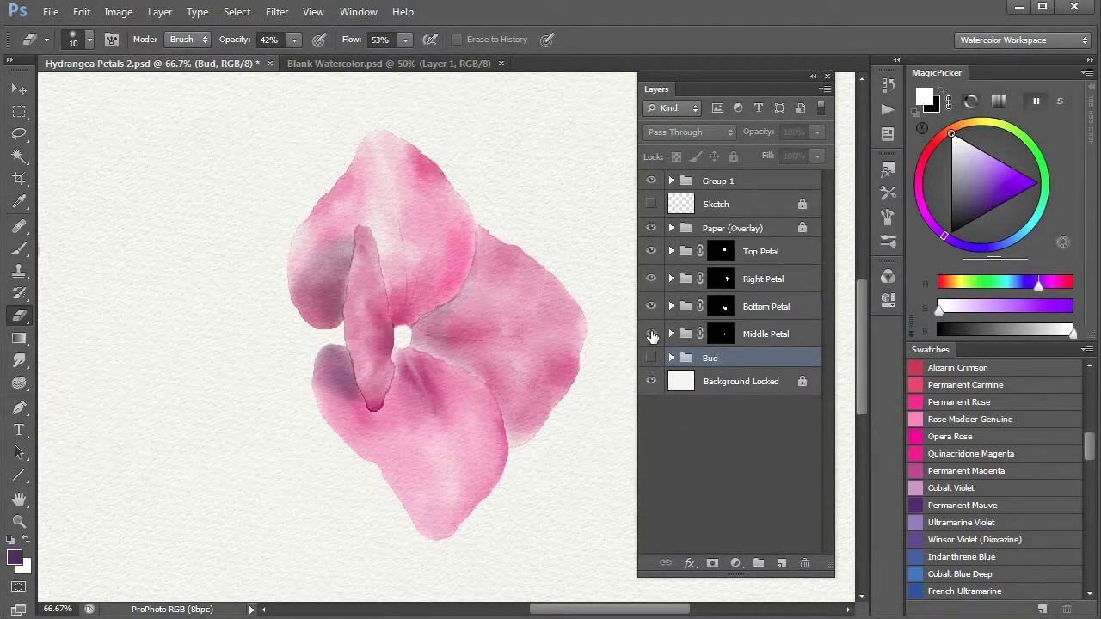
pyautogui.click(651, 335)
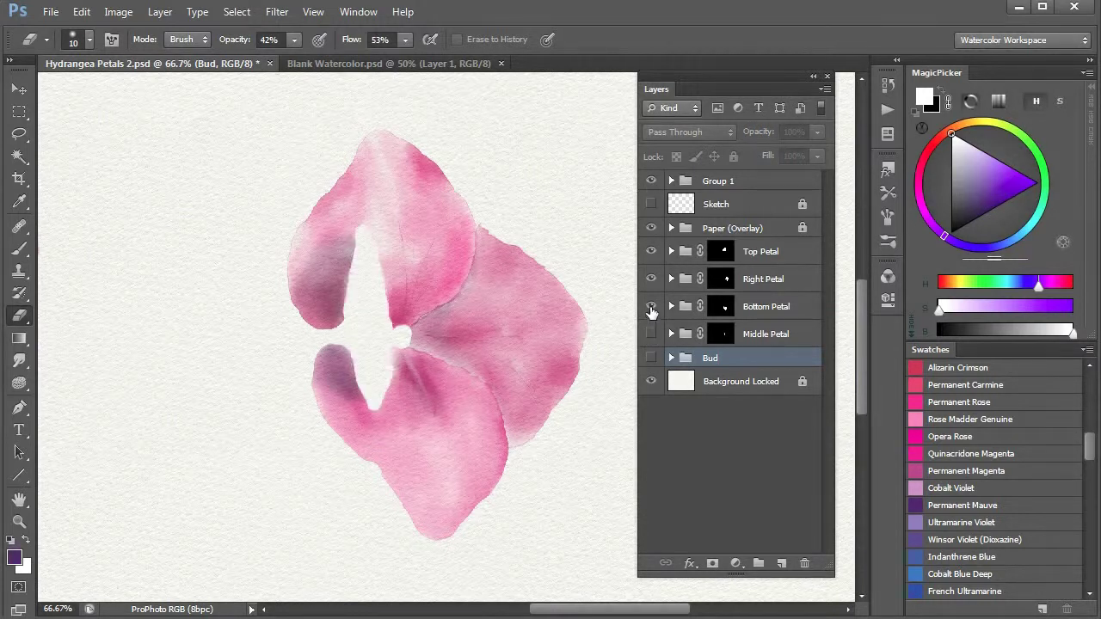
pyautogui.click(651, 307)
pyautogui.click(651, 279)
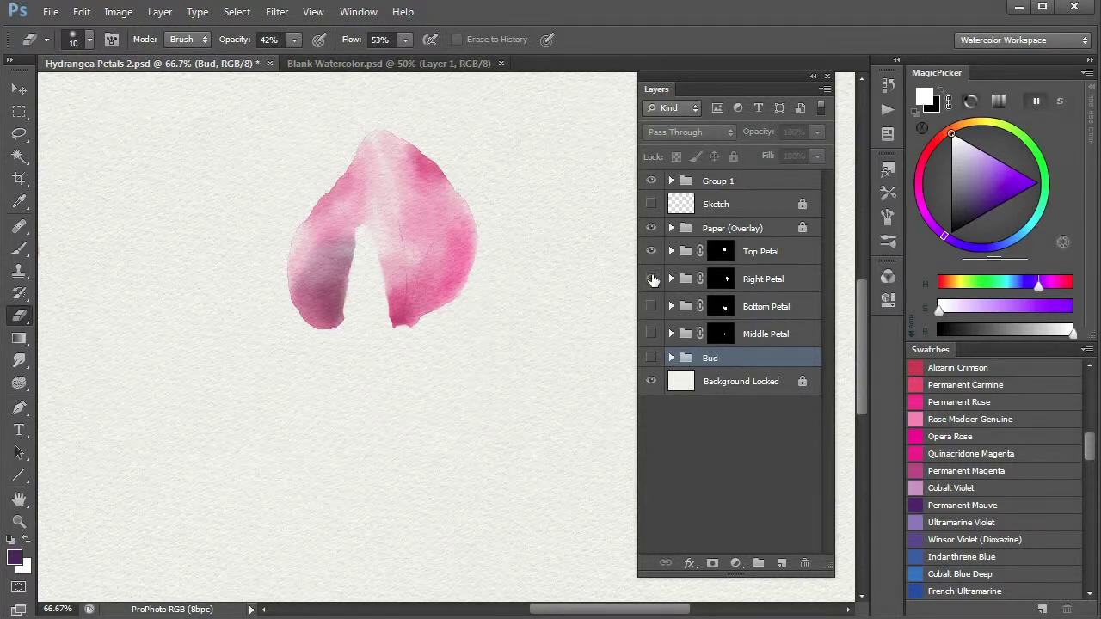
pyautogui.click(651, 280)
pyautogui.click(651, 307)
pyautogui.click(651, 334)
pyautogui.click(651, 357)
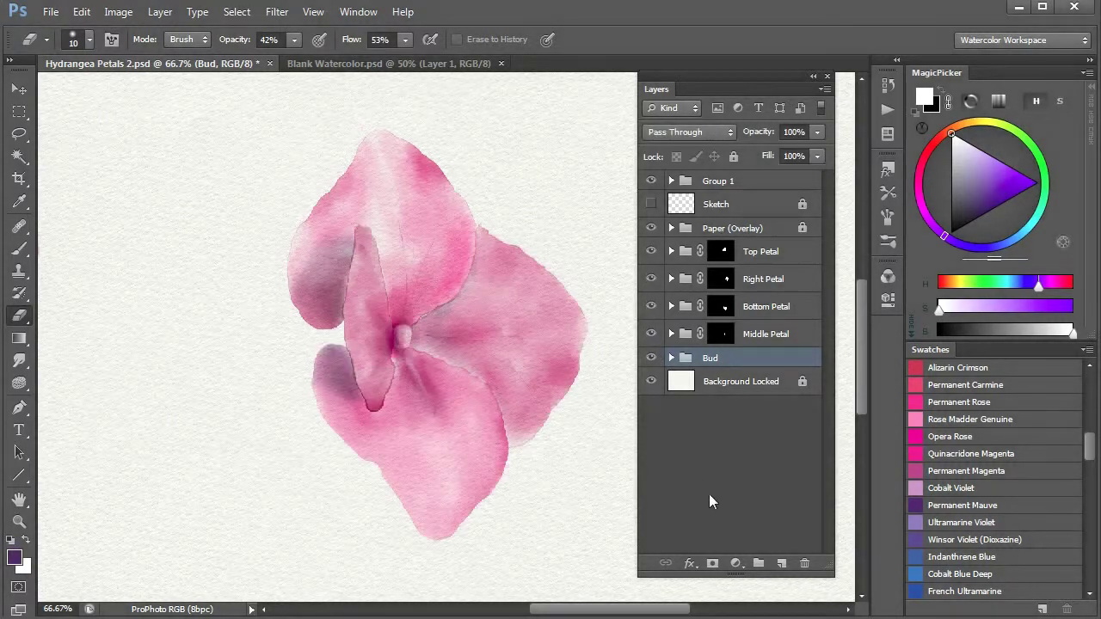
# - Gather the petals and bud into one group, check it, and duplicate it with Ctrl+J
pyautogui.click(722, 251)
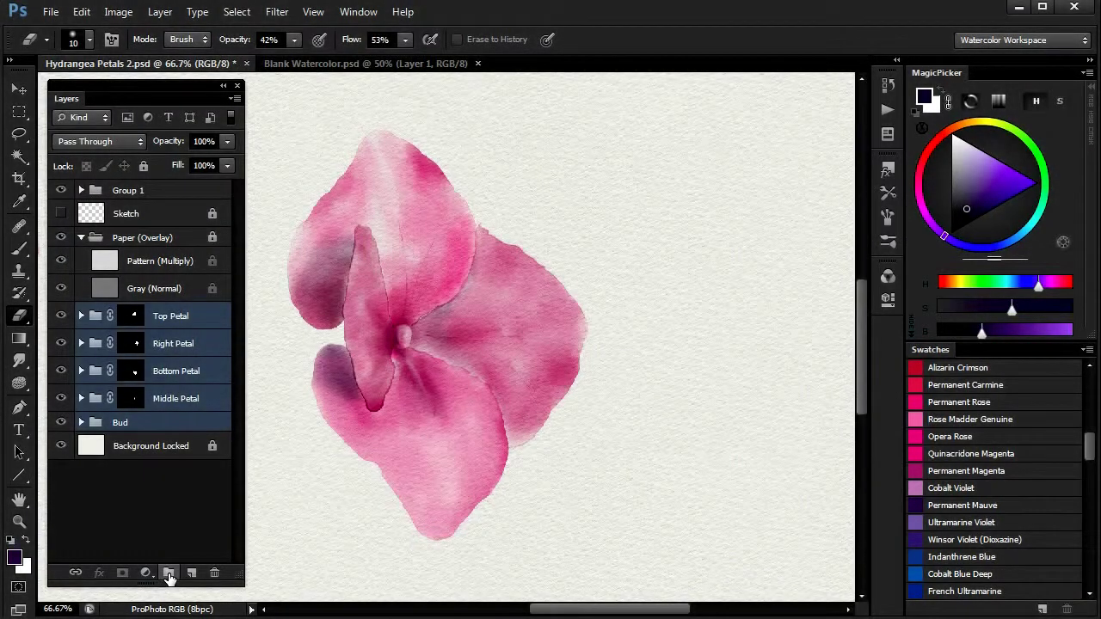
pyautogui.click(169, 574)
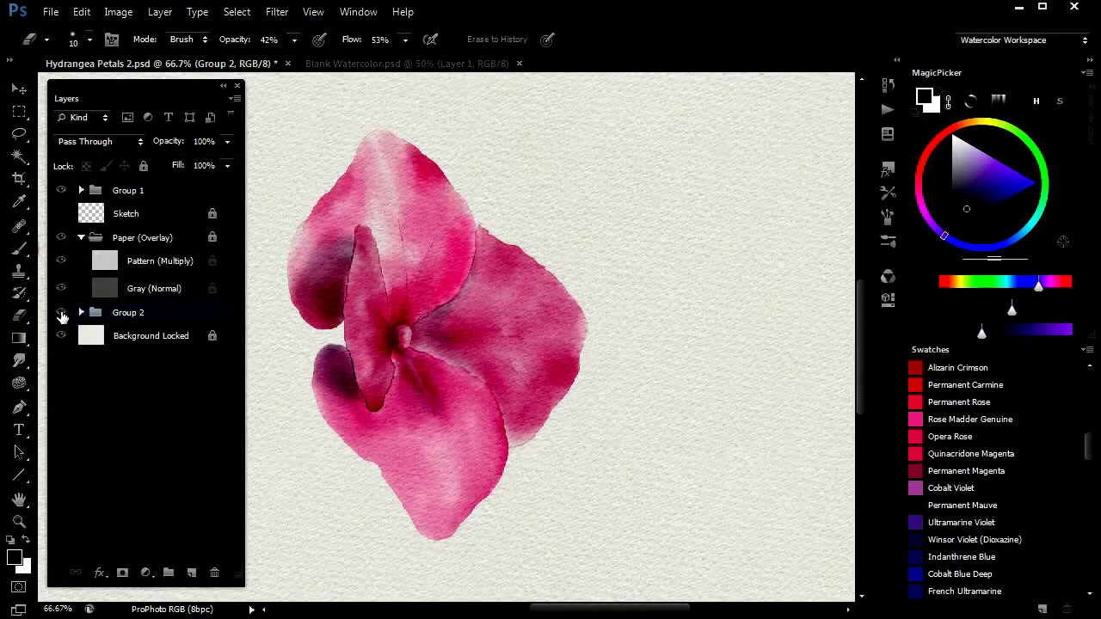
pyautogui.click(62, 316)
pyautogui.click(62, 317)
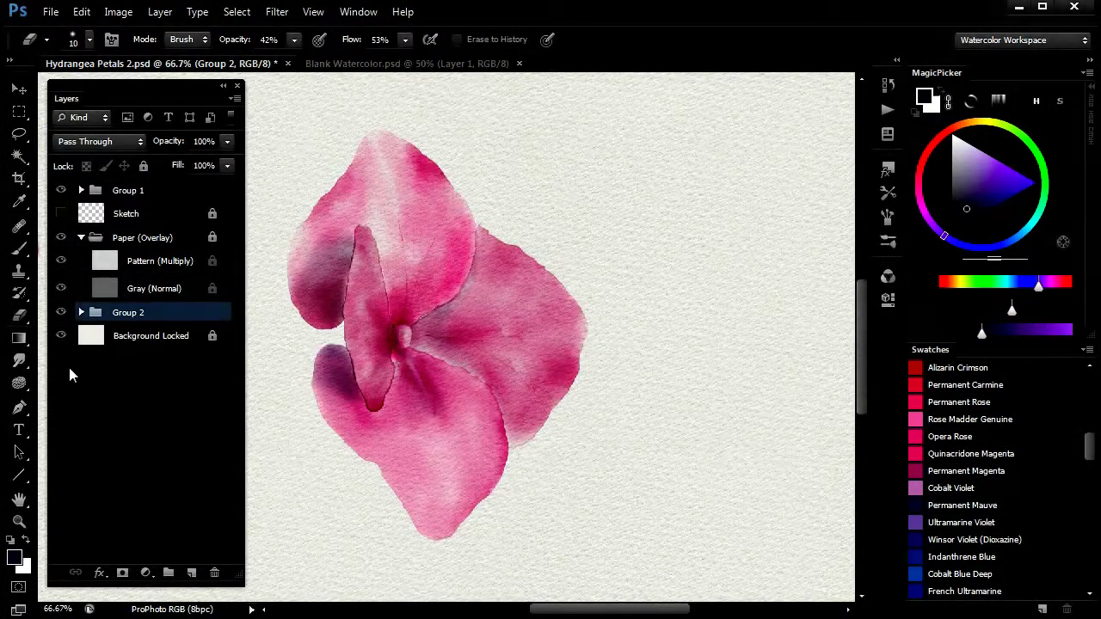
pyautogui.hotkey('ctrl', 'j')
# - Rename Group 2 to 'Petals'
pyautogui.doubleClick(128, 332)
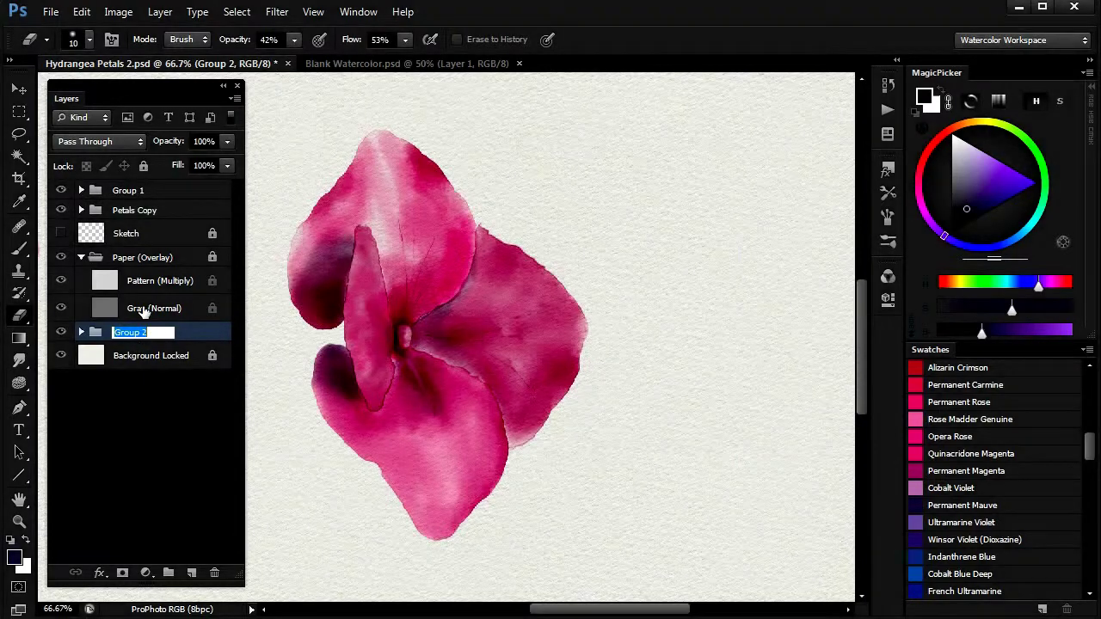
pyautogui.write('Petals')
pyautogui.press('Return')
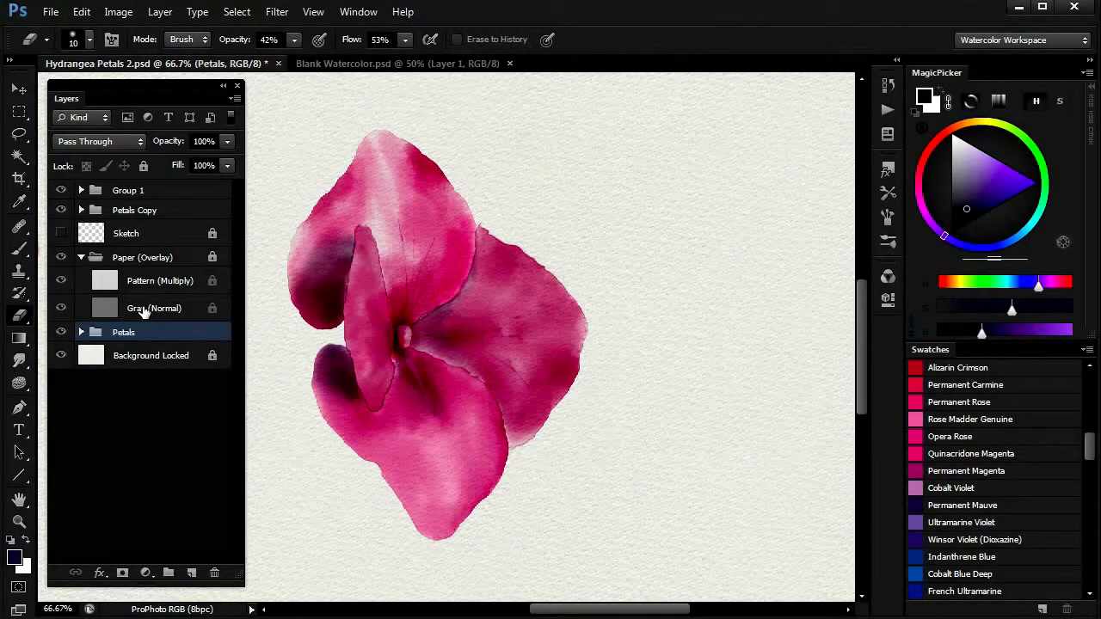
# - Hide the Petals Copy group and merge the Petals group into a single layer
pyautogui.click(82, 335)
pyautogui.click(61, 210)
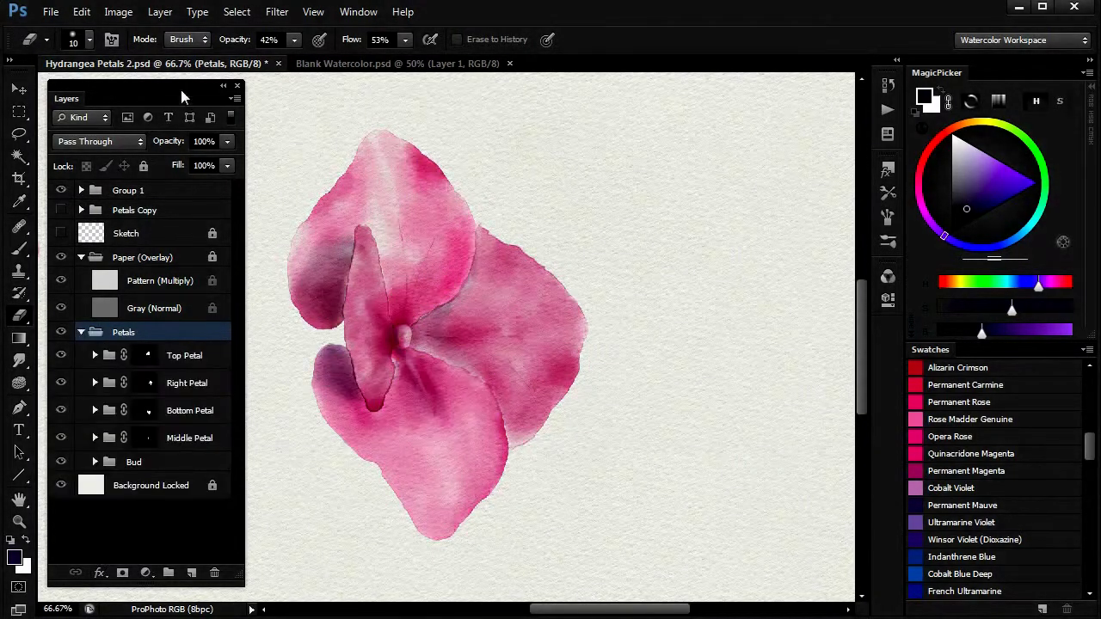
pyautogui.click(161, 13)
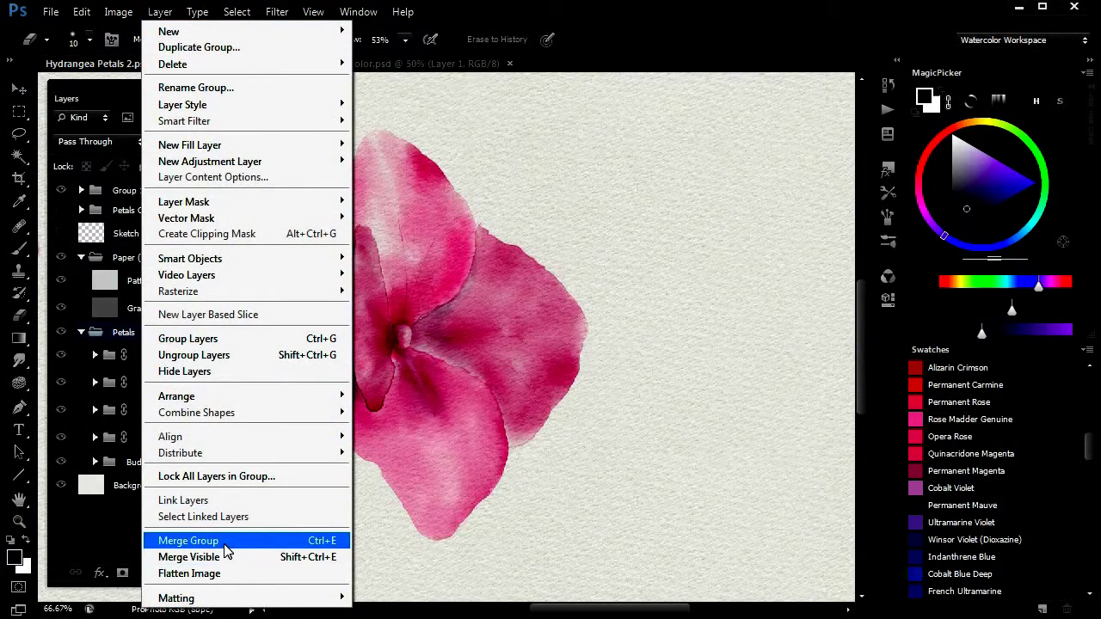
pyautogui.click(229, 544)
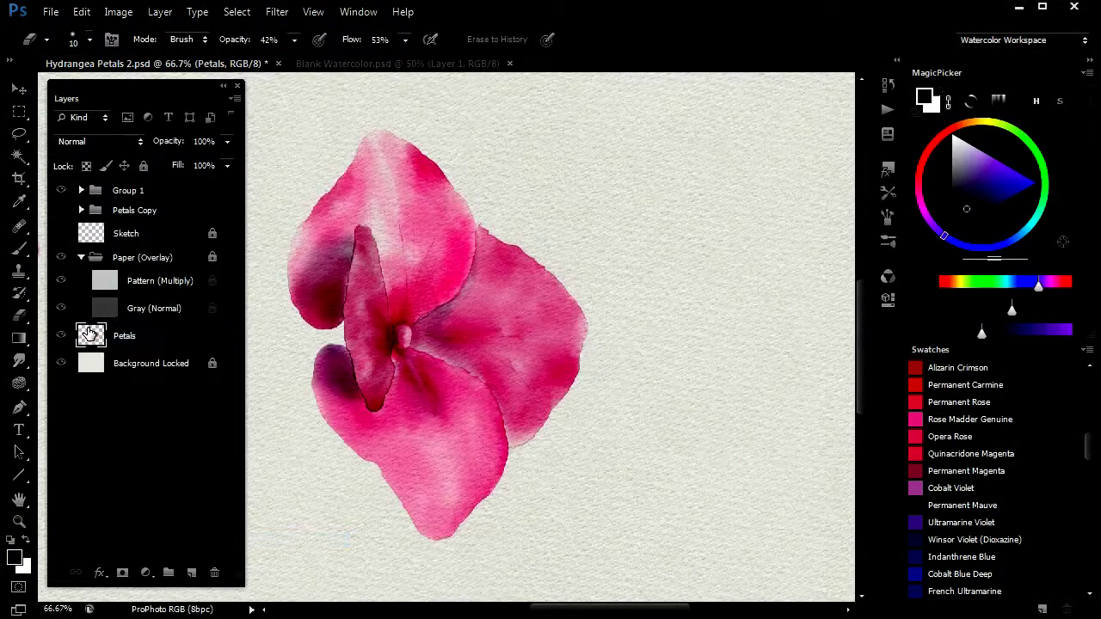
# - Duplicate the Petals layer to create a Petals copy layer
pyautogui.click(67, 337)
pyautogui.click(61, 337)
pyautogui.moveTo(89, 342); pyautogui.dragTo(194, 574)
pyautogui.click(94, 364)
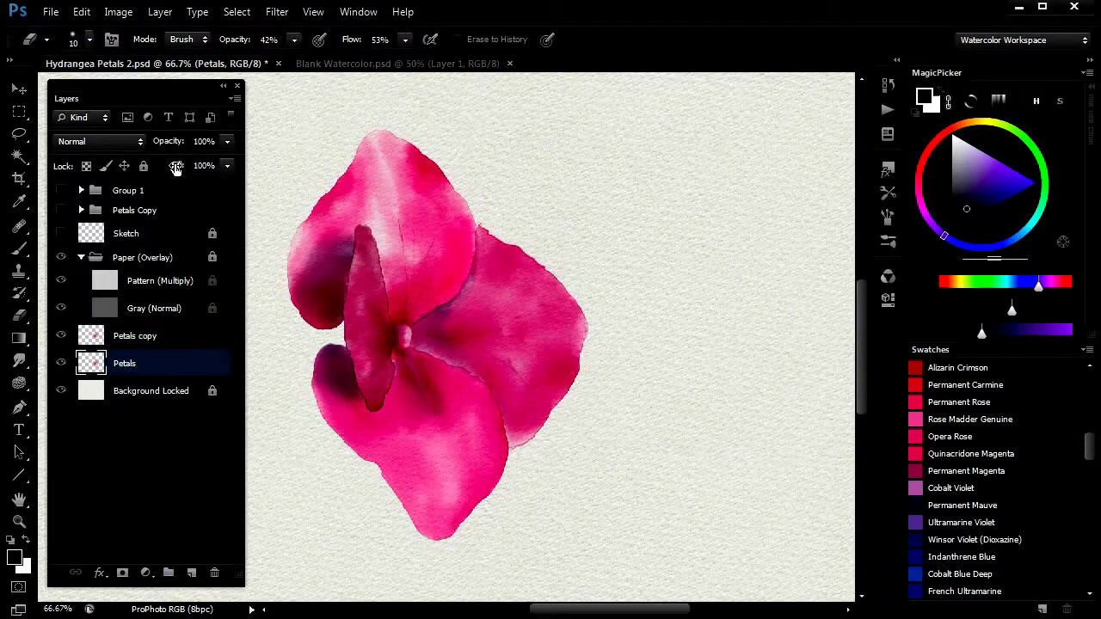
# - Set Petals copy to Multiply blending and lower its opacity to about 42%
pyautogui.click(140, 142)
pyautogui.click(101, 218)
pyautogui.click(93, 338)
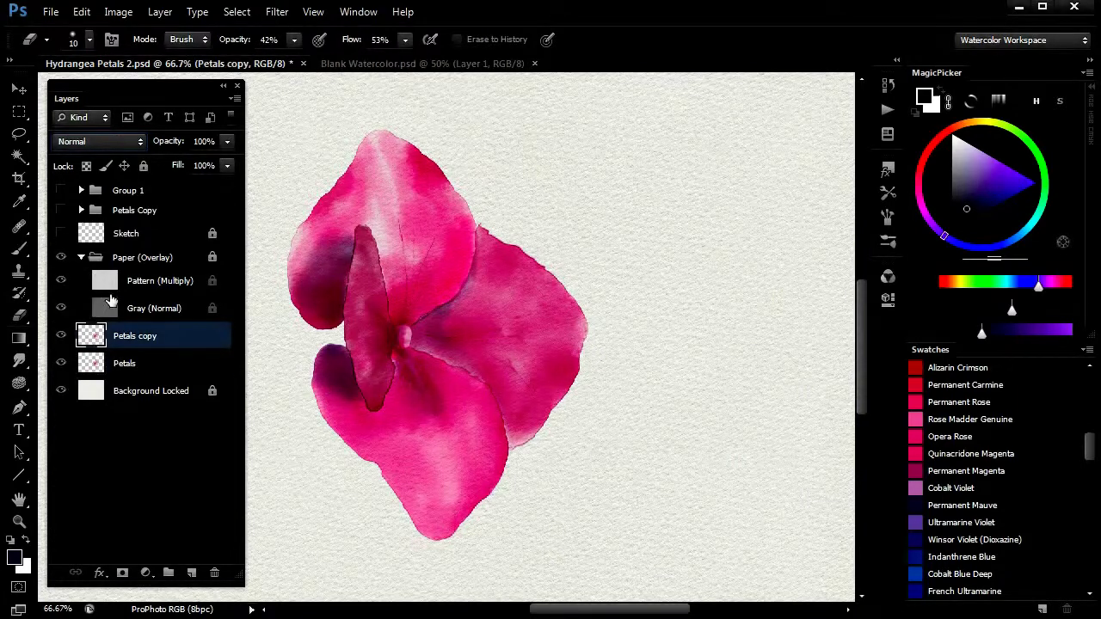
pyautogui.click(140, 142)
pyautogui.click(107, 217)
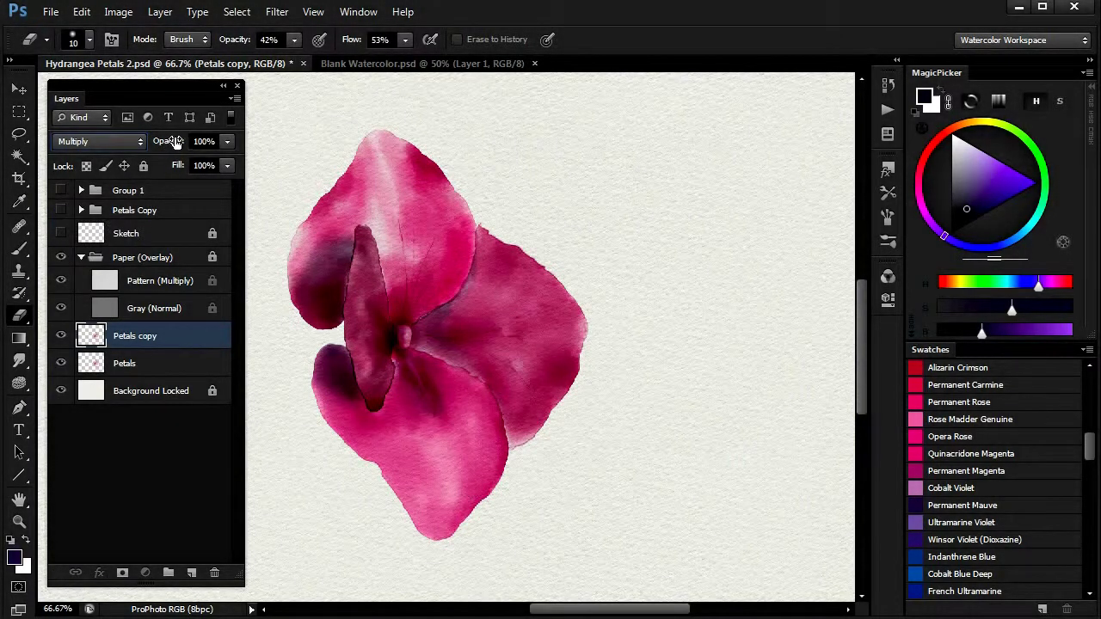
pyautogui.moveTo(177, 142); pyautogui.dragTo(105, 148)
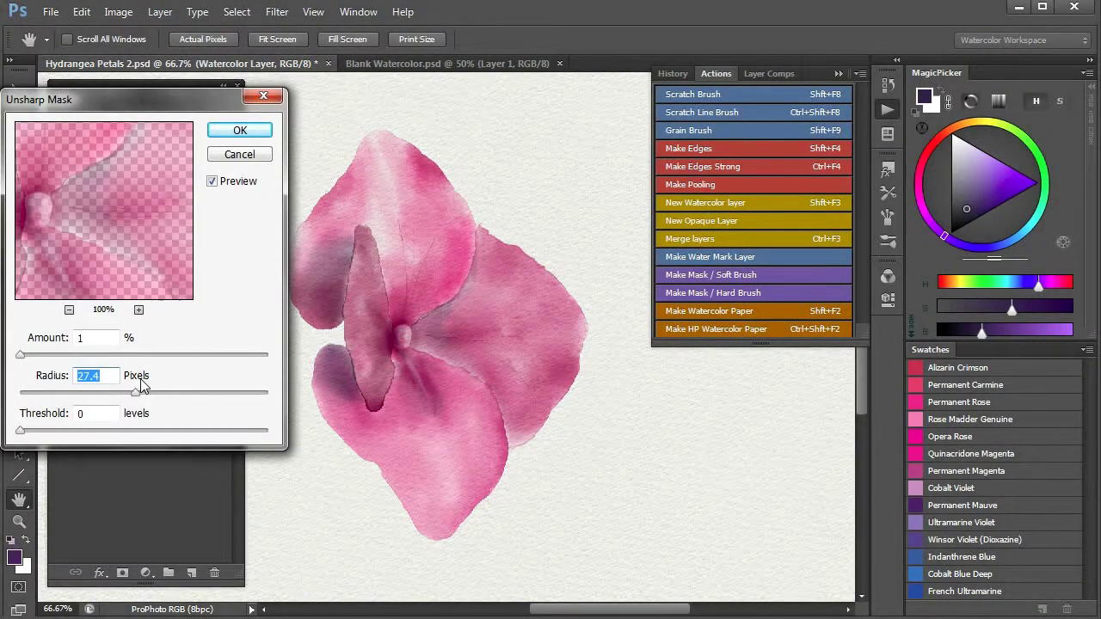
# - Raise the Unsharp Mask amount to 18% at radius 27.4 pixels and apply it
pyautogui.moveTo(24, 360); pyautogui.dragTo(48, 360)
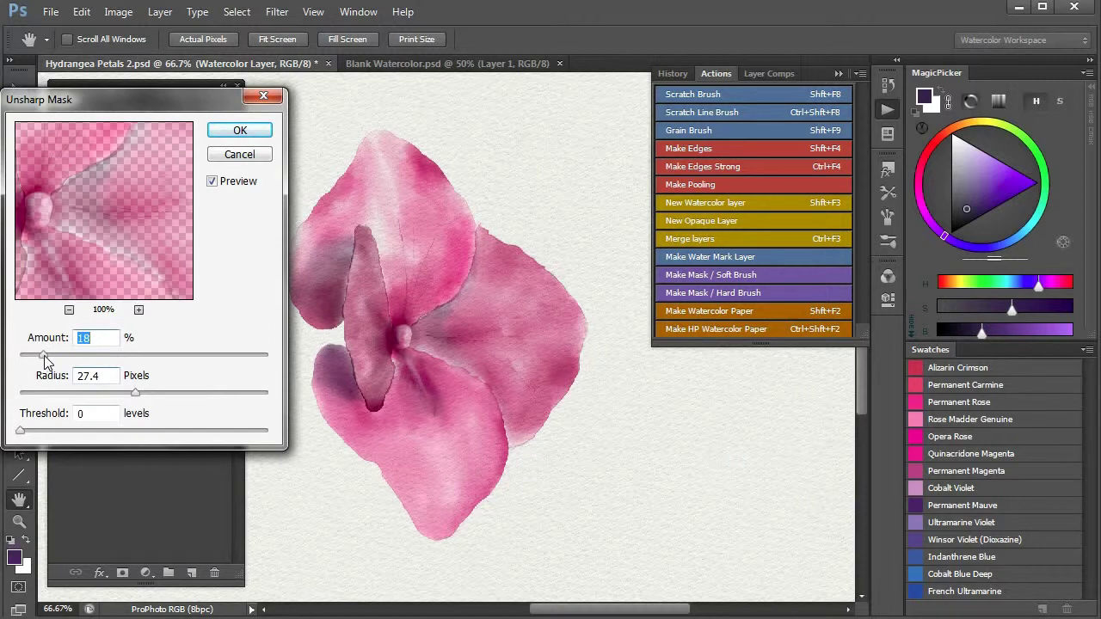
pyautogui.click(240, 132)
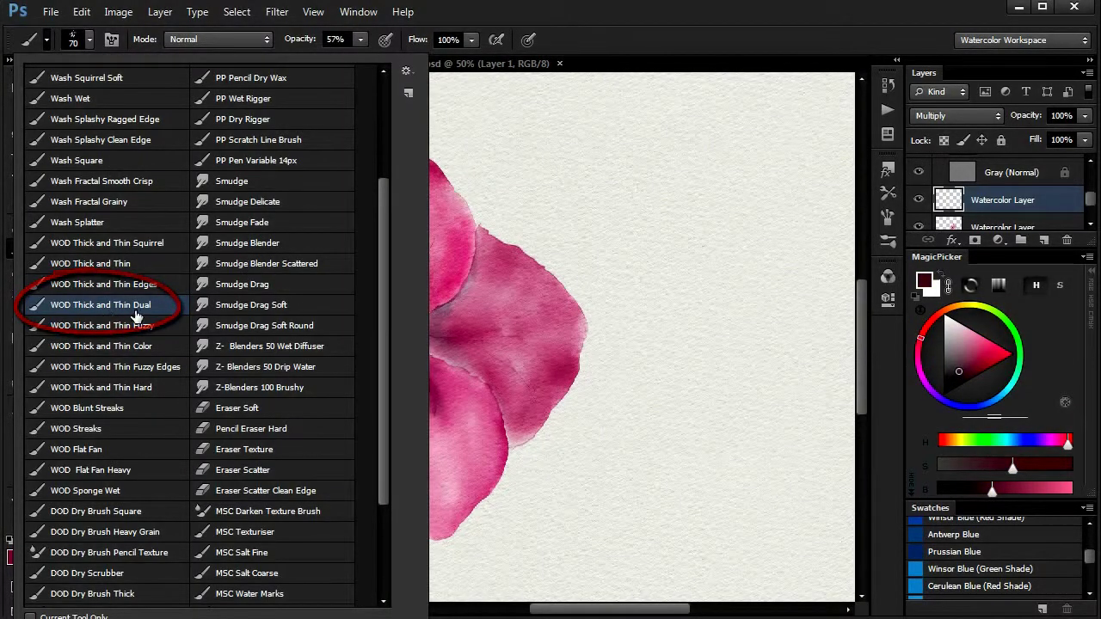
# - Choose the WOD Thick and Thin Dual brush, test a darker saturated red, then undo the test strokes
pyautogui.click(645, 79)
pyautogui.moveTo(580, 206); pyautogui.dragTo(740, 171)
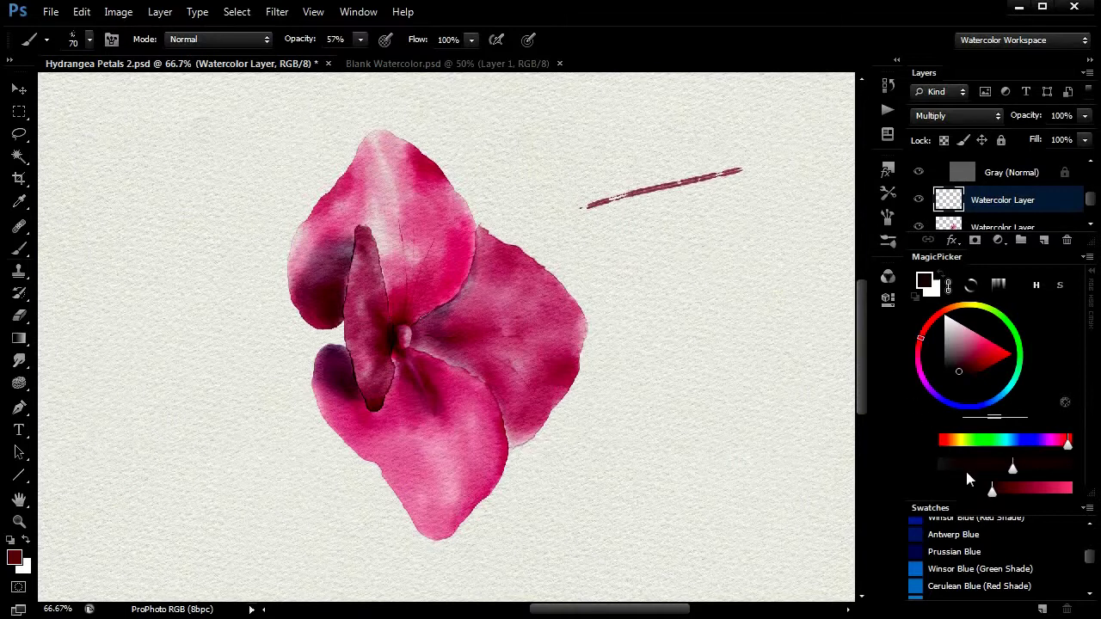
pyautogui.moveTo(990, 491); pyautogui.dragTo(1029, 473)
pyautogui.moveTo(620, 238); pyautogui.dragTo(754, 207)
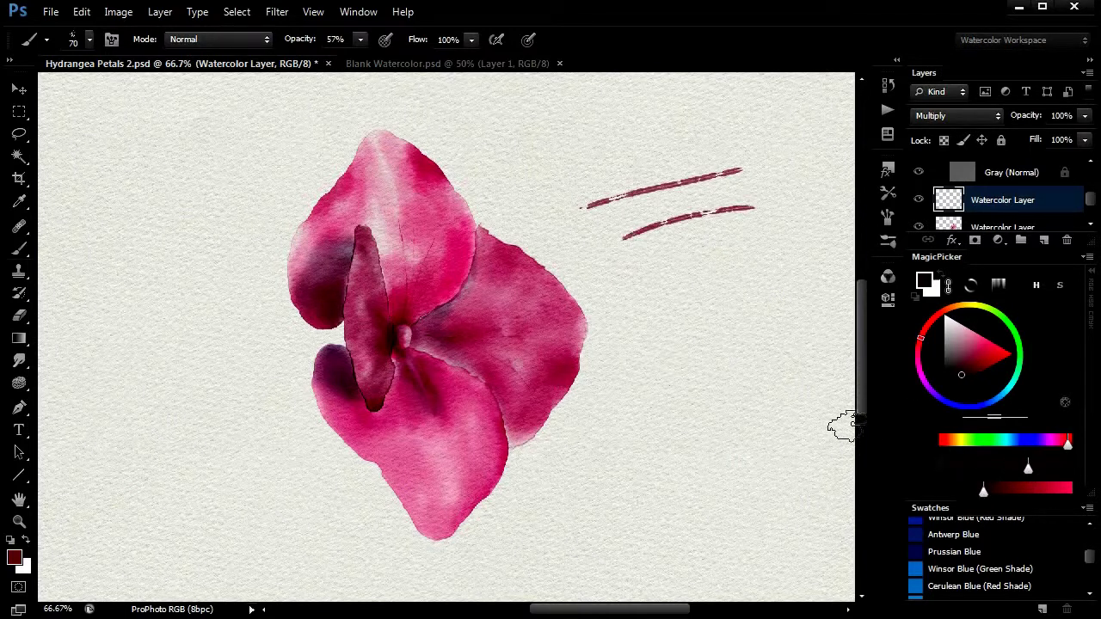
pyautogui.click(970, 495)
pyautogui.moveTo(645, 277); pyautogui.dragTo(770, 258)
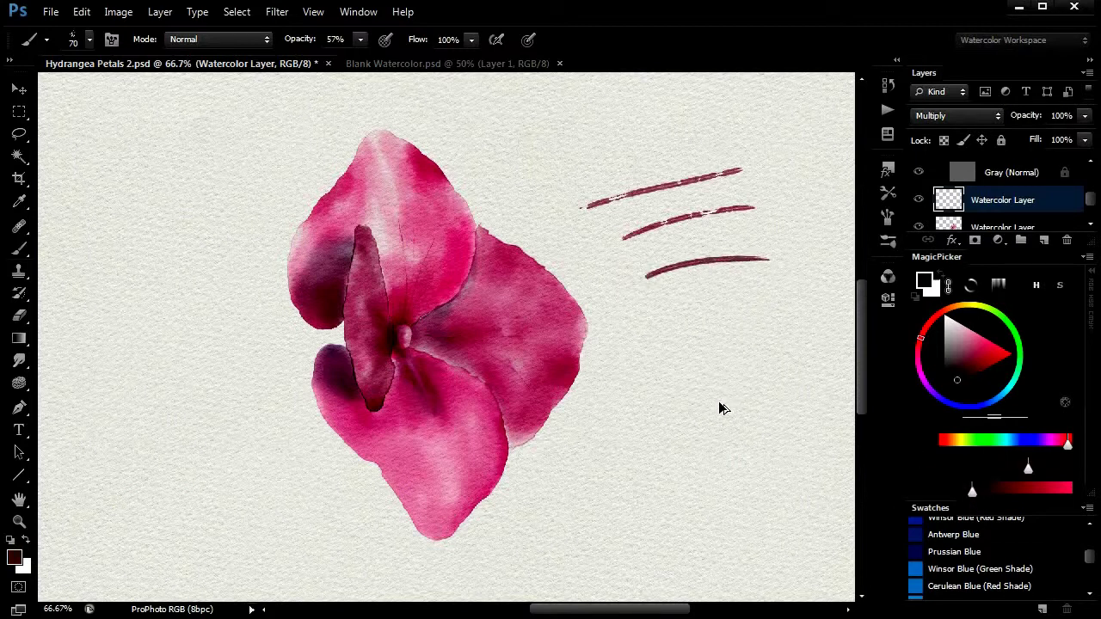
pyautogui.hotkey('ctrl', 'z')
pyautogui.hotkey('ctrl', 'alt', 'z')
pyautogui.hotkey('ctrl', 'alt', 'z')
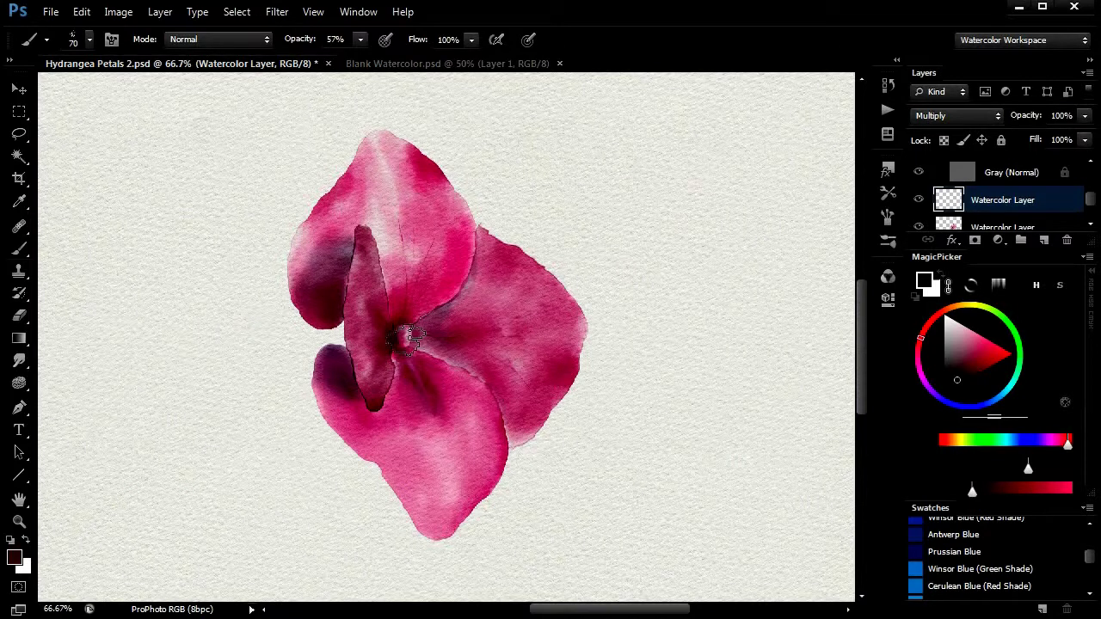
# - Paint a thin dark twig left from the flower centre with a short rising branch
pyautogui.moveTo(86, 332)
pyautogui.mouseDown()
pyautogui.moveTo(180, 320)
pyautogui.moveTo(317, 325)
pyautogui.mouseUp()
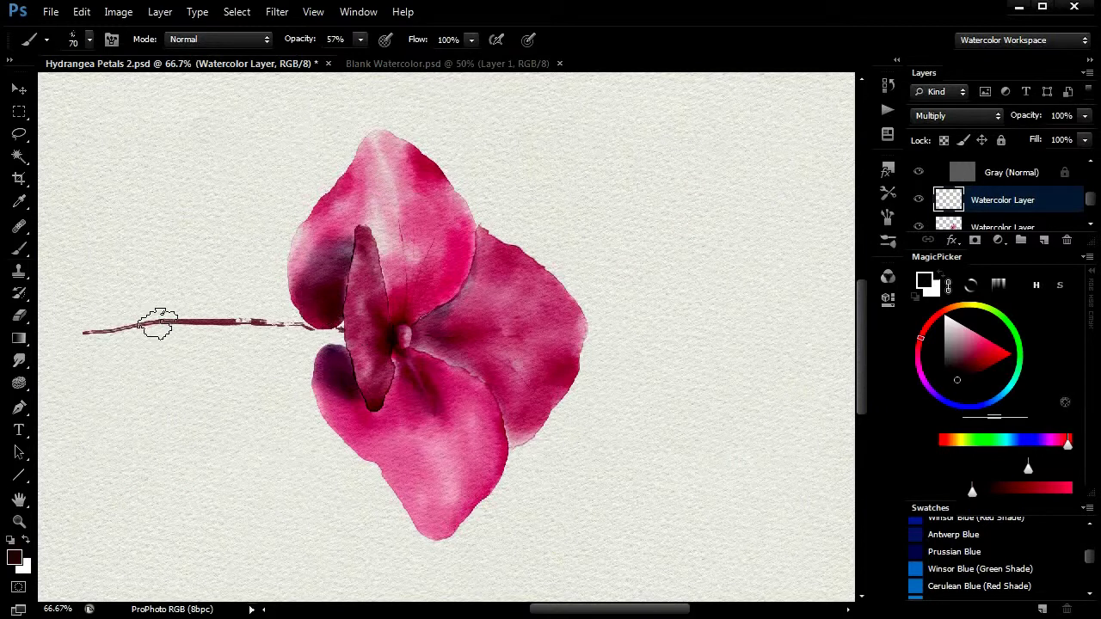
pyautogui.moveTo(159, 320); pyautogui.dragTo(228, 296)
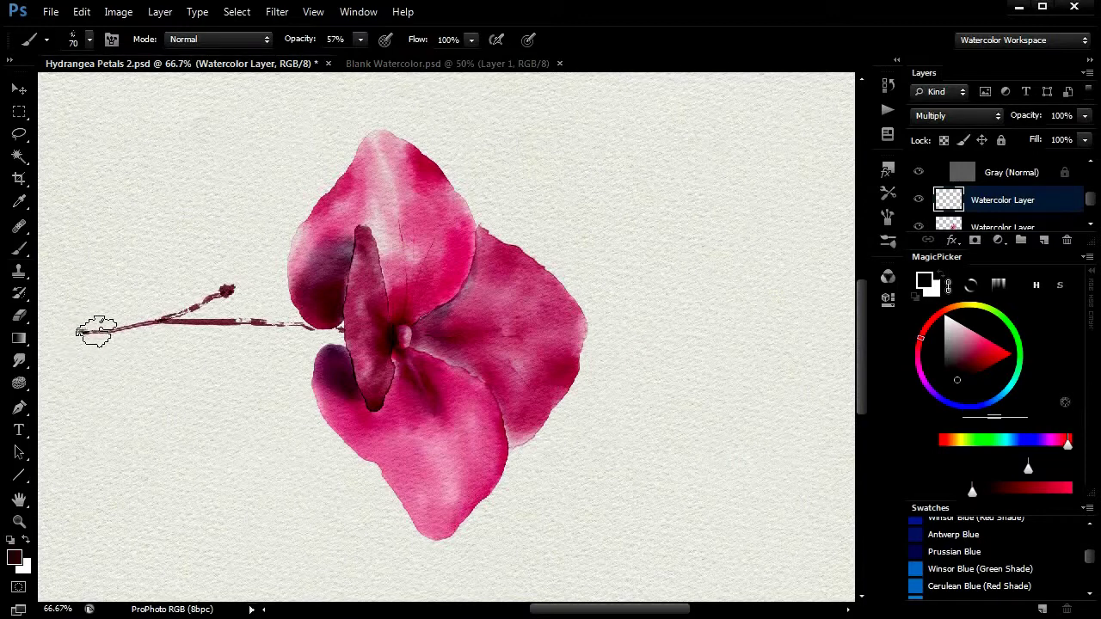
pyautogui.moveTo(98, 322)
pyautogui.mouseDown()
pyautogui.moveTo(165, 315)
pyautogui.moveTo(76, 329)
pyautogui.mouseUp()
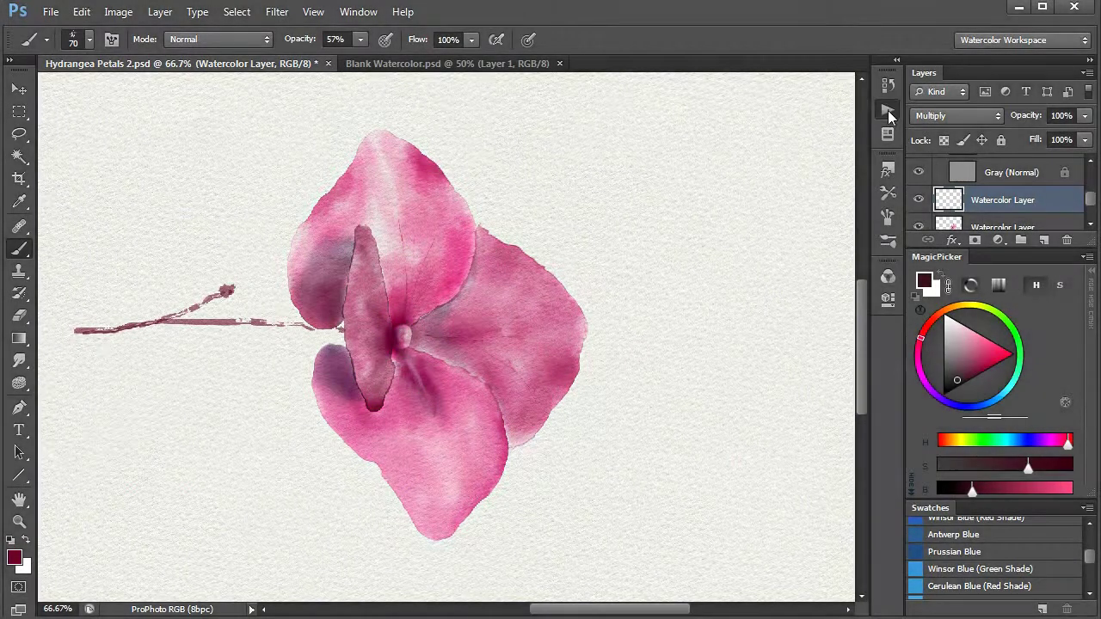
# - Run the Make Edges action for a Color Burn Edges layer and lower its opacity to 36%
pyautogui.click(888, 109)
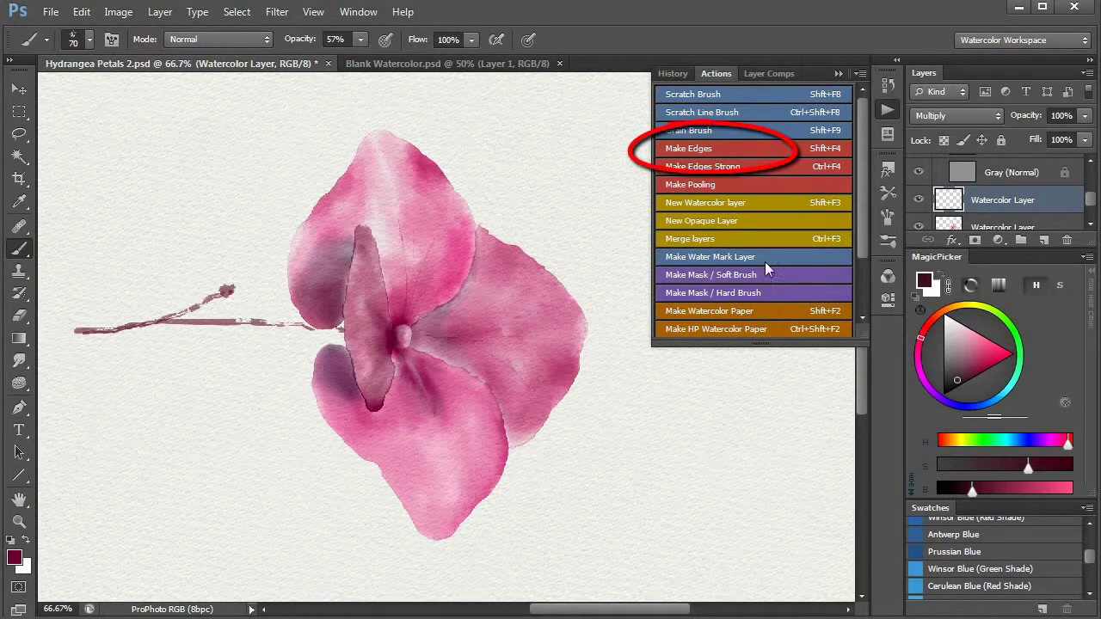
pyautogui.click(690, 149)
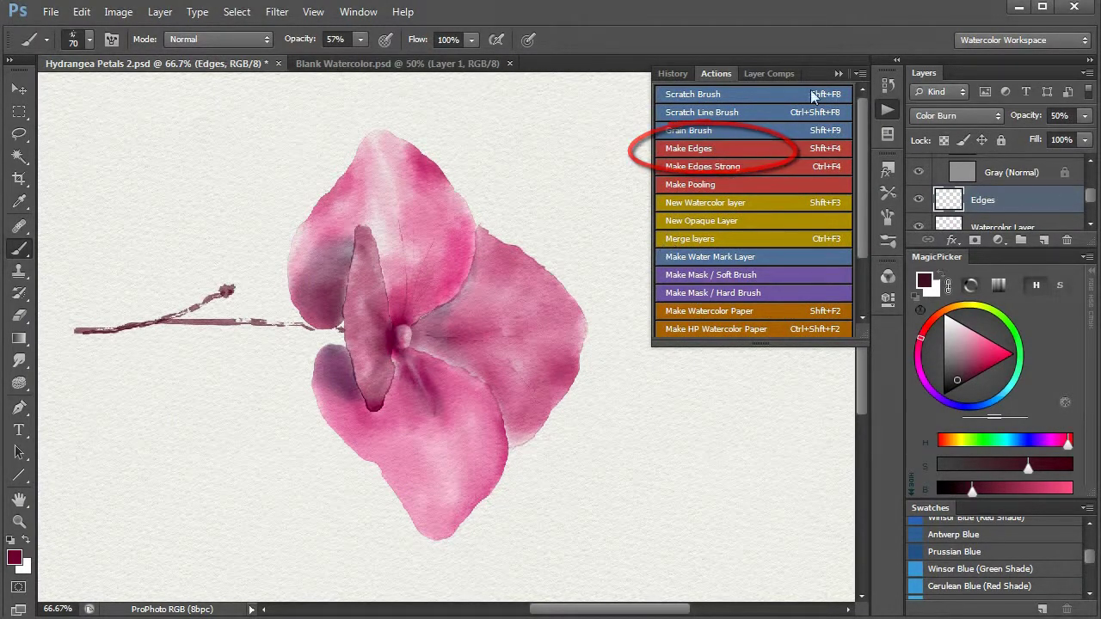
pyautogui.click(839, 74)
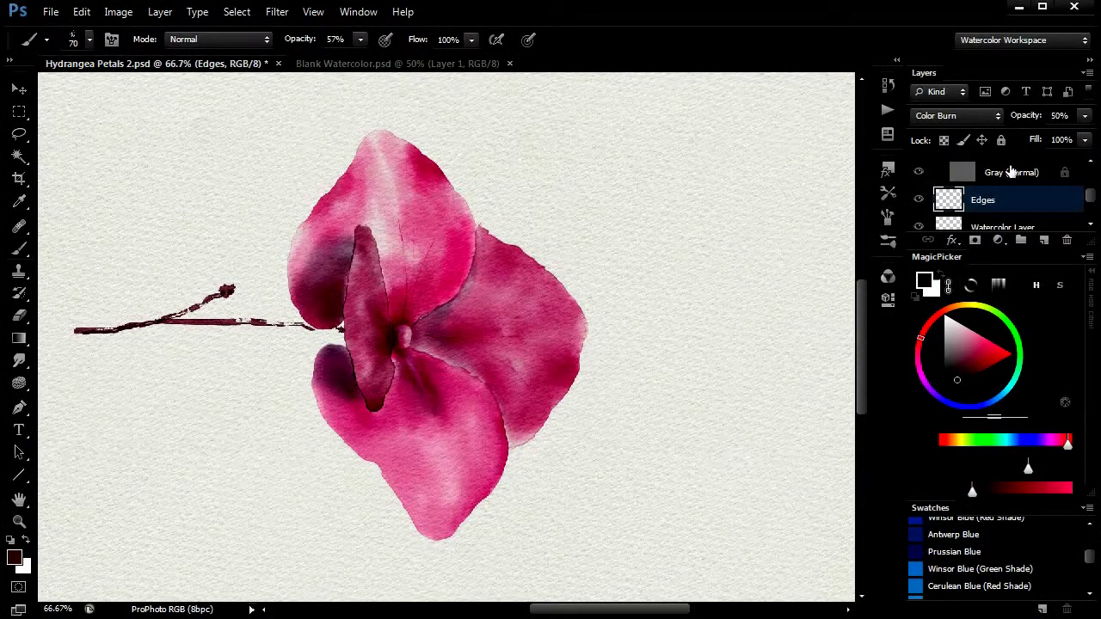
pyautogui.click(918, 199)
pyautogui.click(918, 199)
pyautogui.moveTo(1033, 117)
pyautogui.mouseDown()
pyautogui.moveTo(990, 115)
pyautogui.moveTo(1020, 119)
pyautogui.mouseUp()
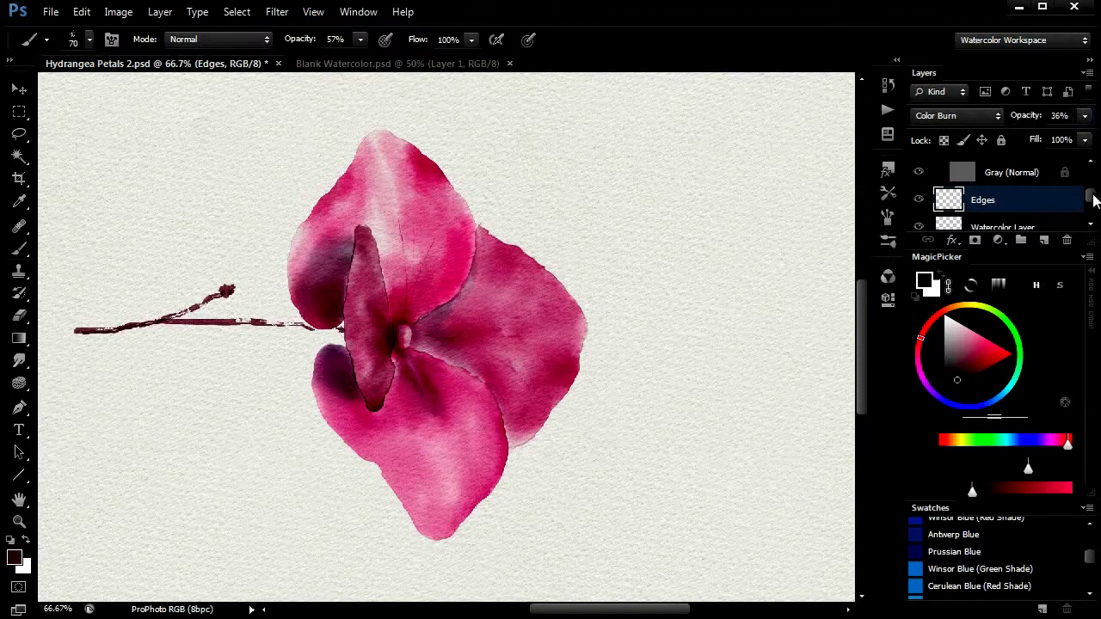
pyautogui.moveTo(1091, 197); pyautogui.dragTo(1091, 200)
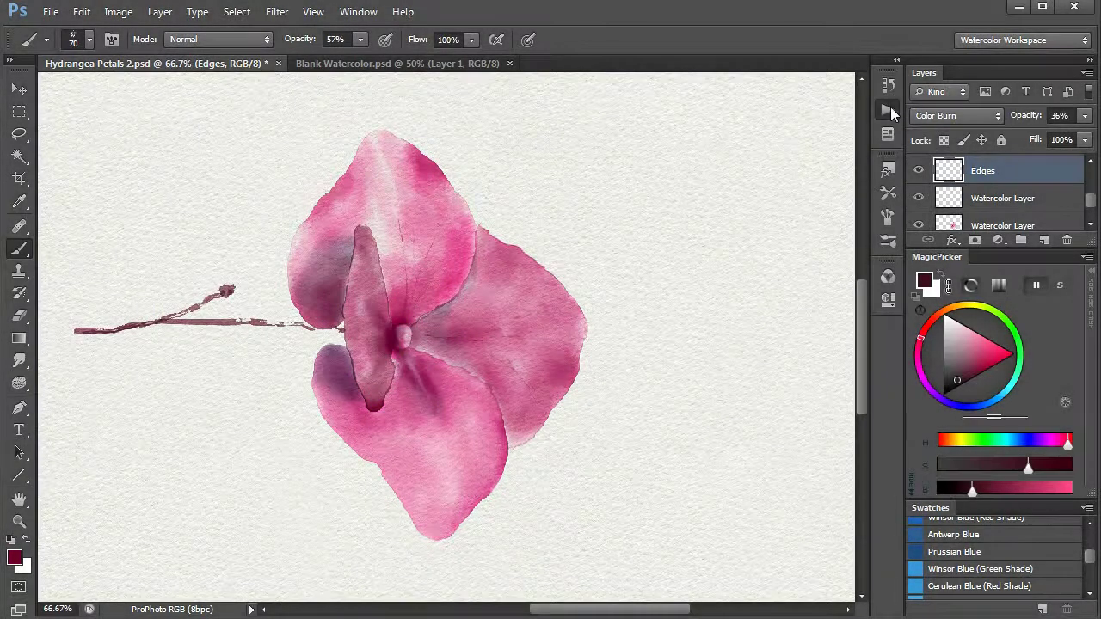
# - Run Merge layers to fold Edges into the Watercolor Layer, then toggle its visibility to check
pyautogui.click(890, 109)
pyautogui.click(705, 241)
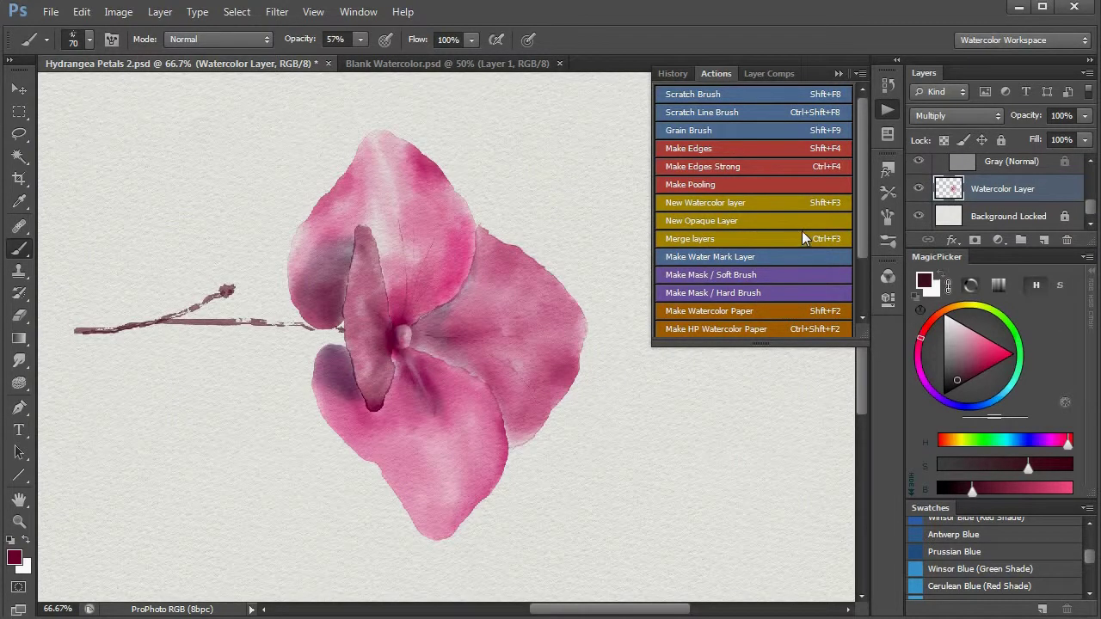
pyautogui.click(839, 73)
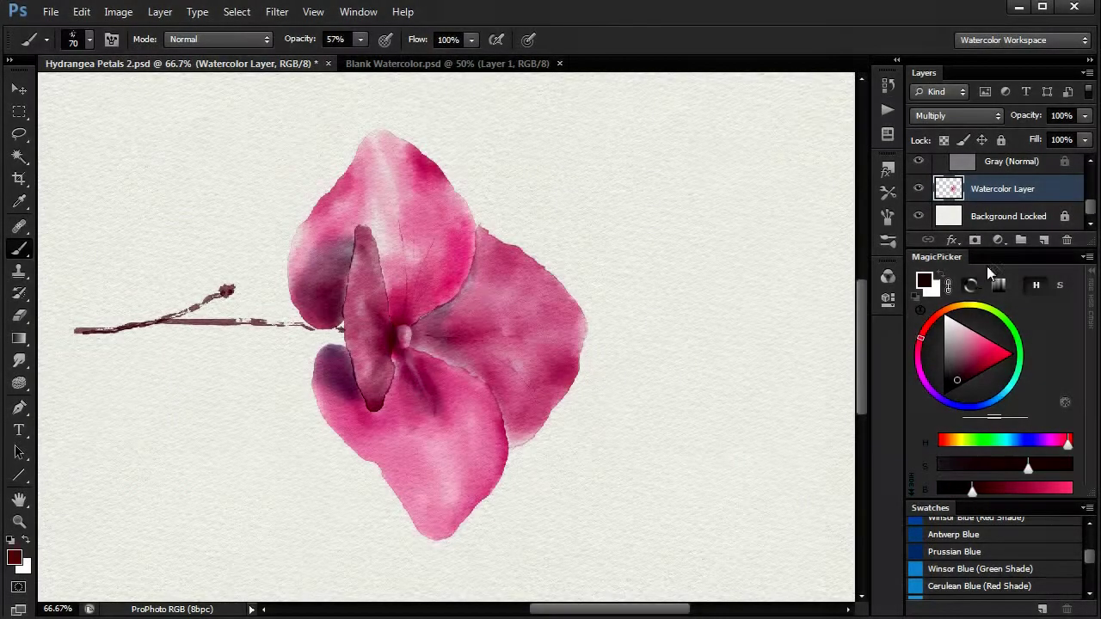
pyautogui.click(919, 189)
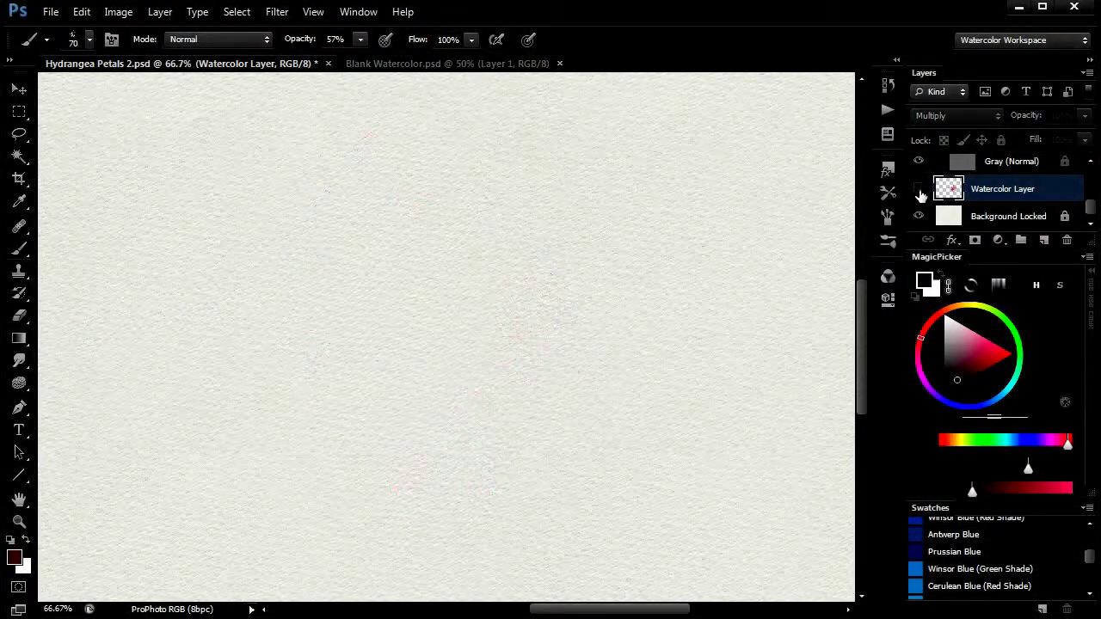
pyautogui.click(918, 189)
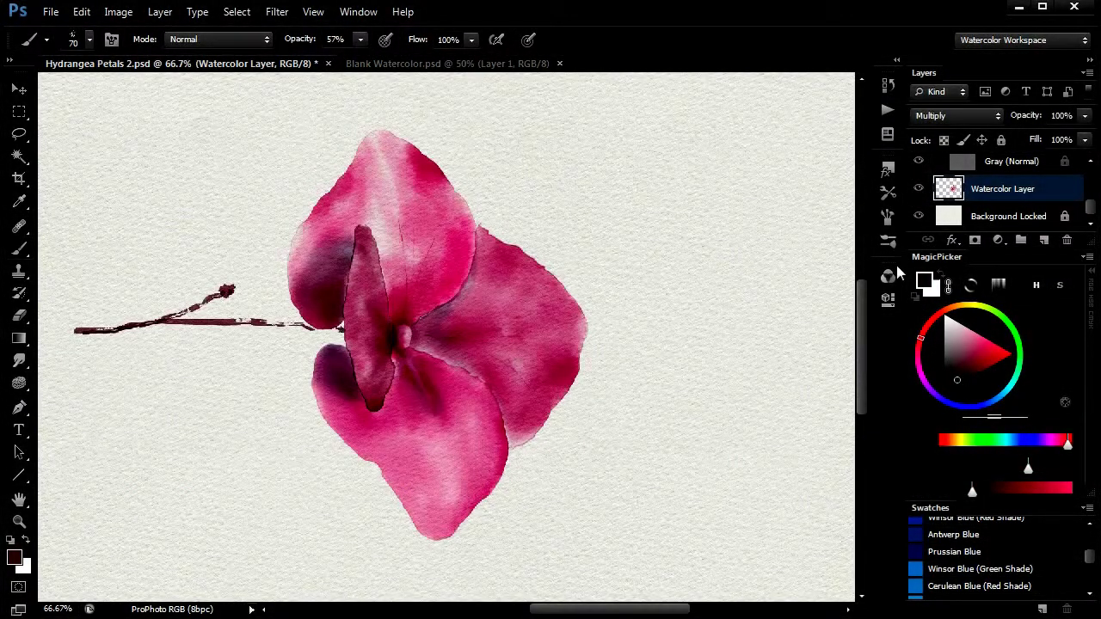